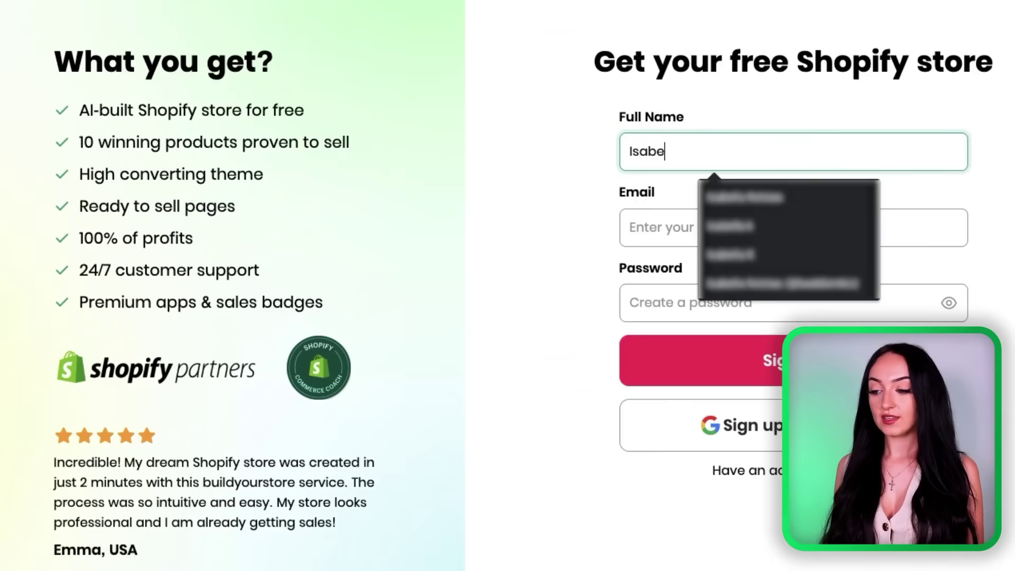
# Enter the full name at sign-up and confirm Pets as the store niche.
pyautogui.write('K')
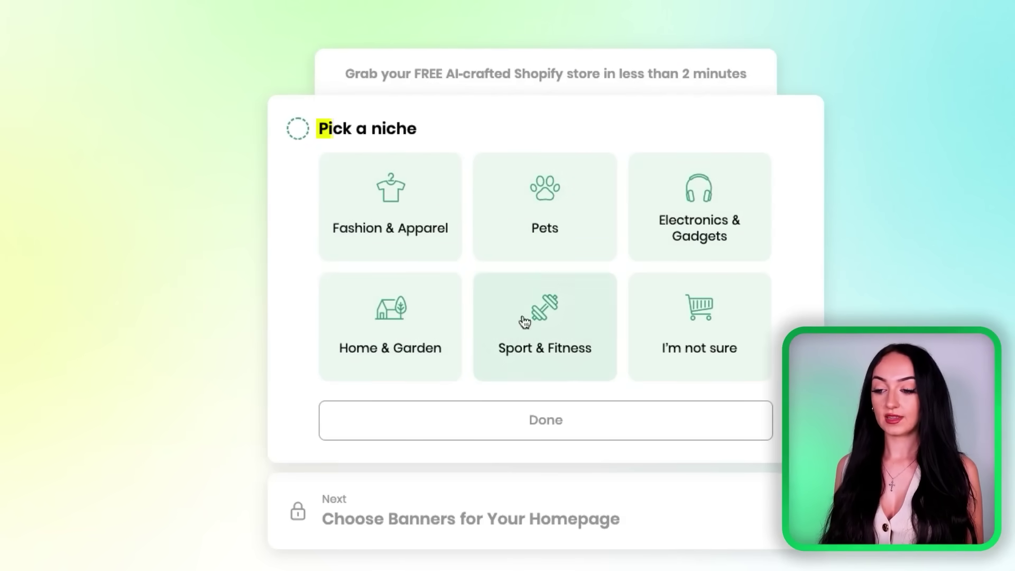
pyautogui.click(561, 229)
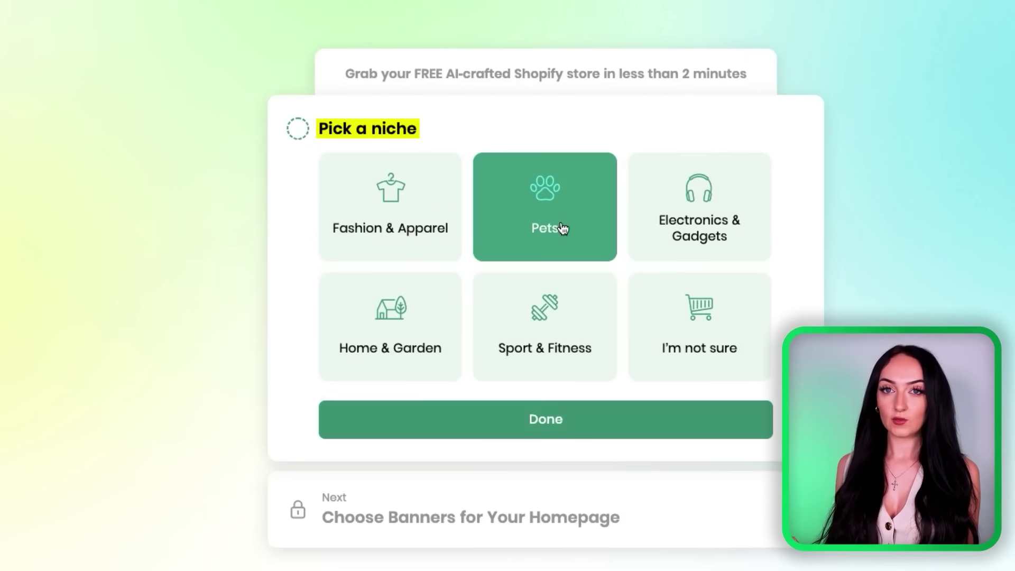
pyautogui.click(578, 423)
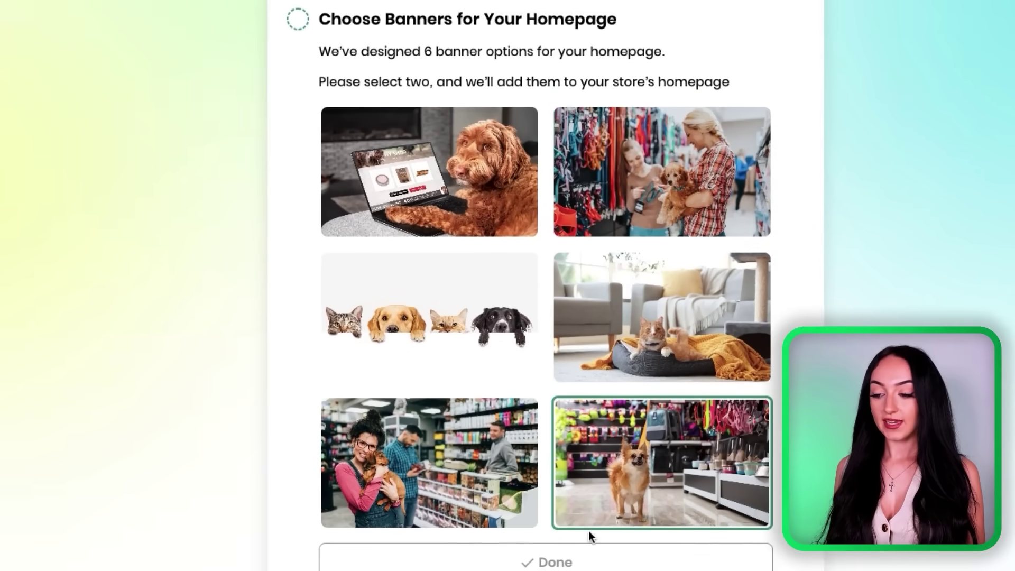
# Pick the peeking-pets and dog-in-pet-shop homepage banners and confirm them.
pyautogui.click(491, 214)
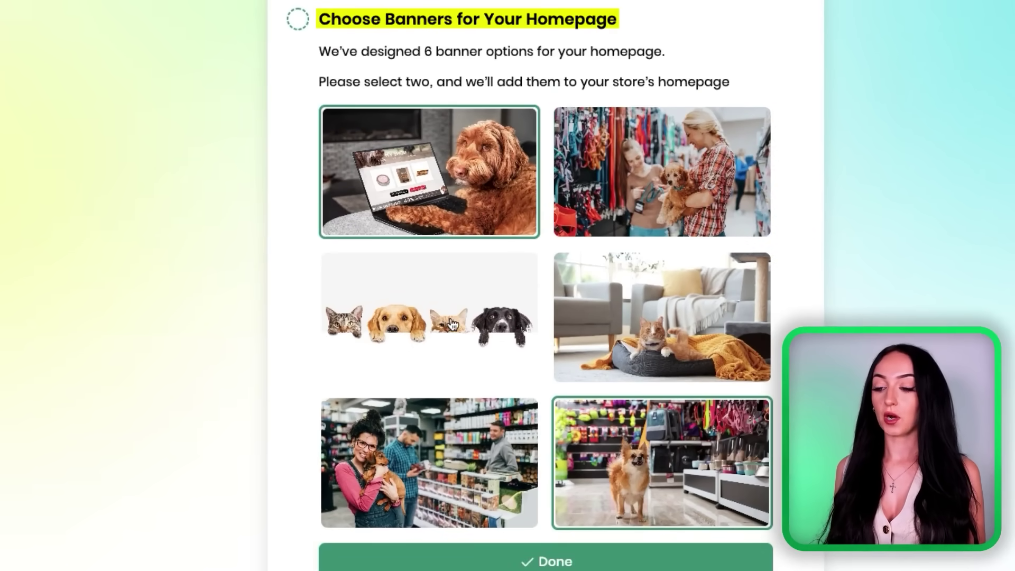
pyautogui.click(453, 199)
pyautogui.click(458, 318)
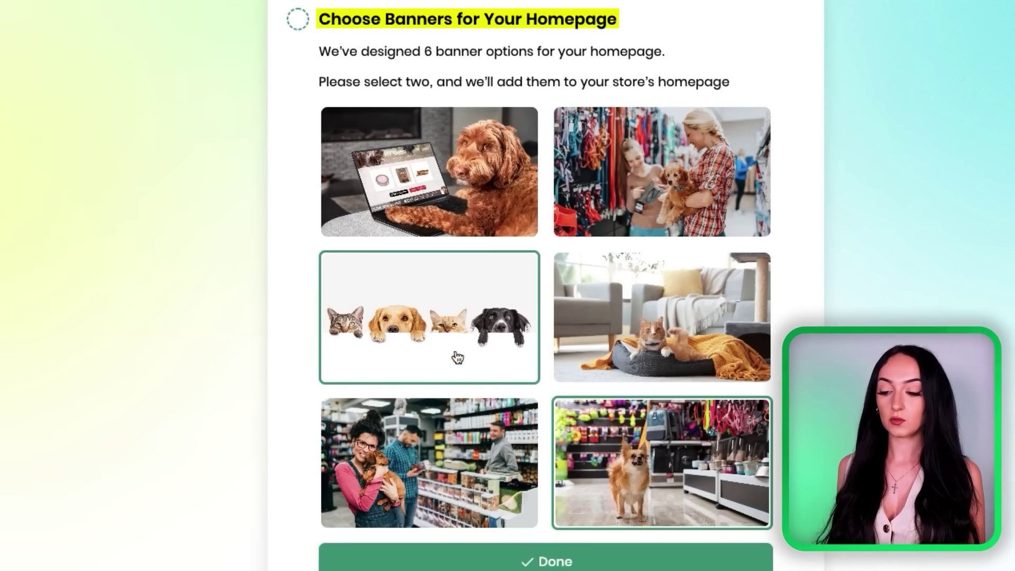
pyautogui.click(561, 502)
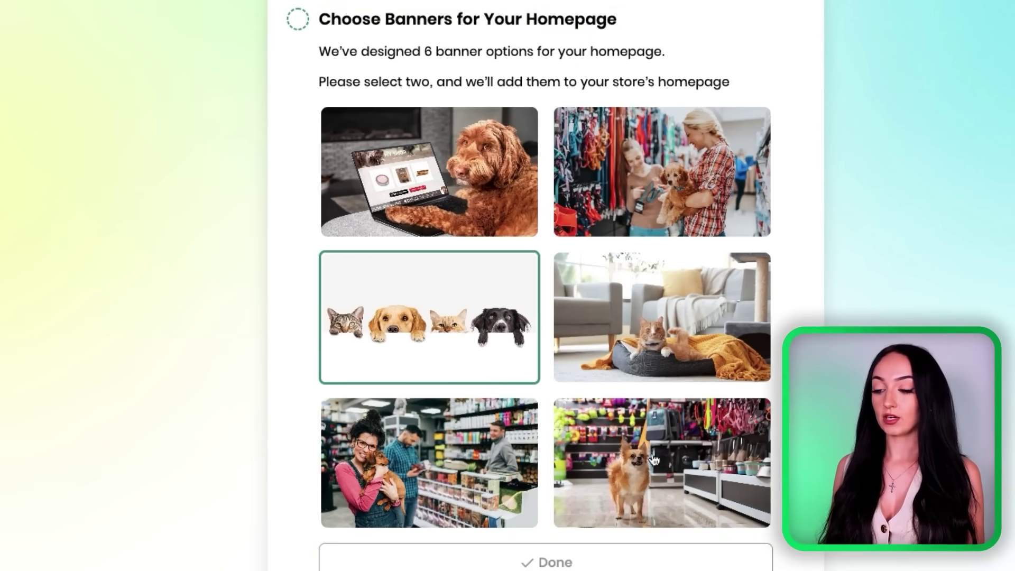
pyautogui.click(555, 525)
pyautogui.click(553, 562)
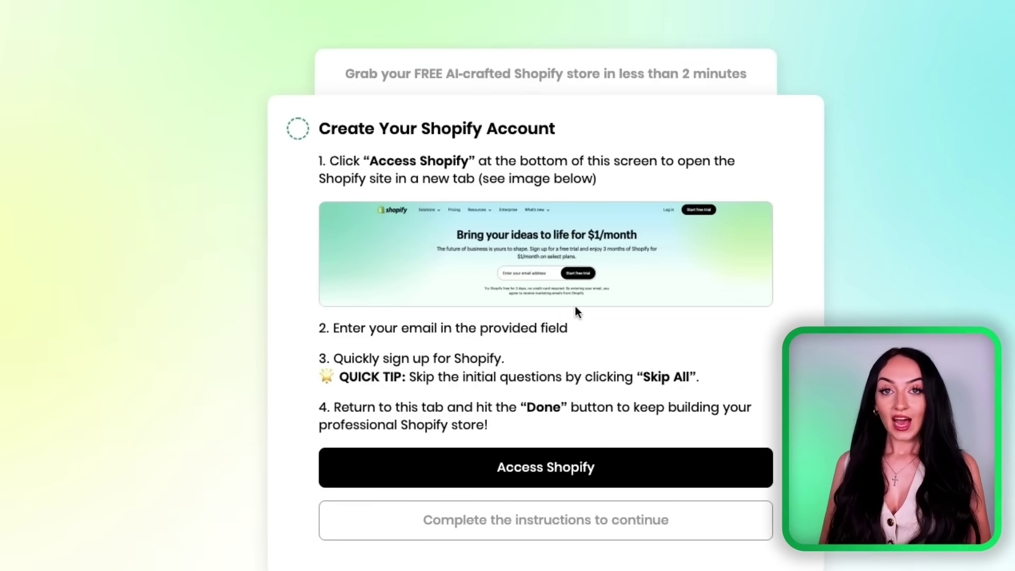
pyautogui.scroll(-1, 575, 306)
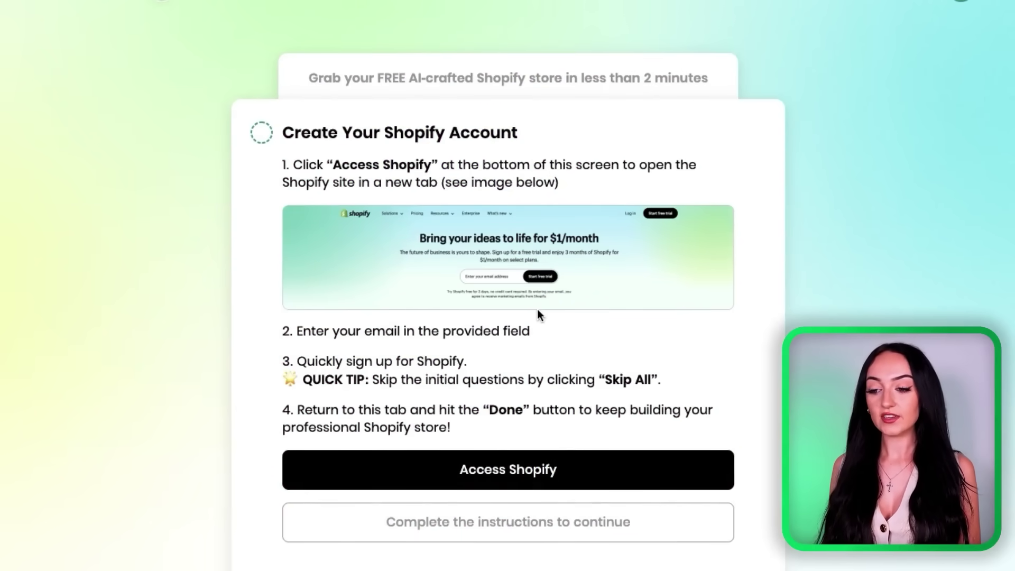
pyautogui.scroll(-1, 537, 312)
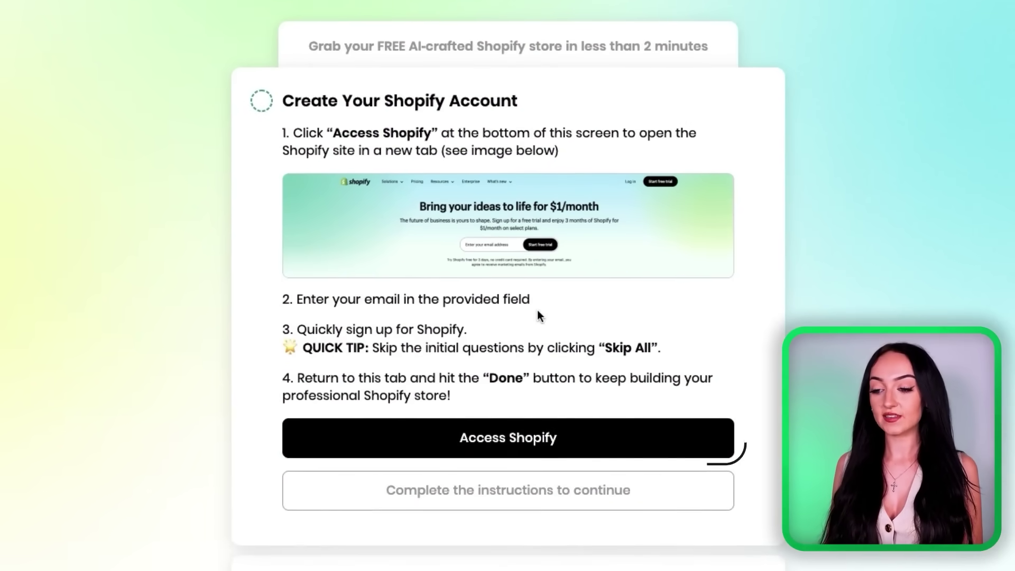
# Start a Shopify free trial, create the account and subscribe to the $1/month Basic plan.
pyautogui.click(556, 446)
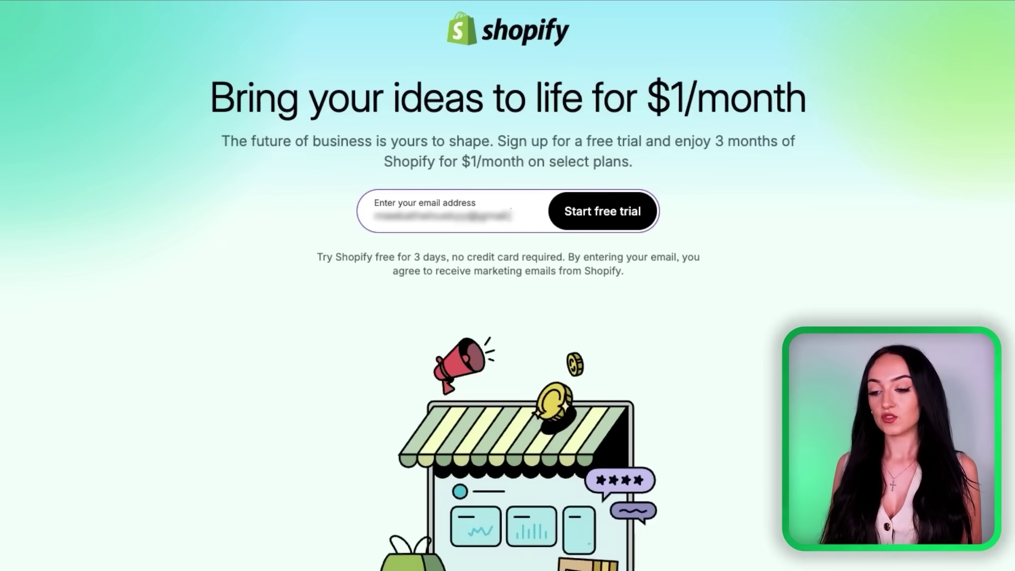
pyautogui.click(587, 223)
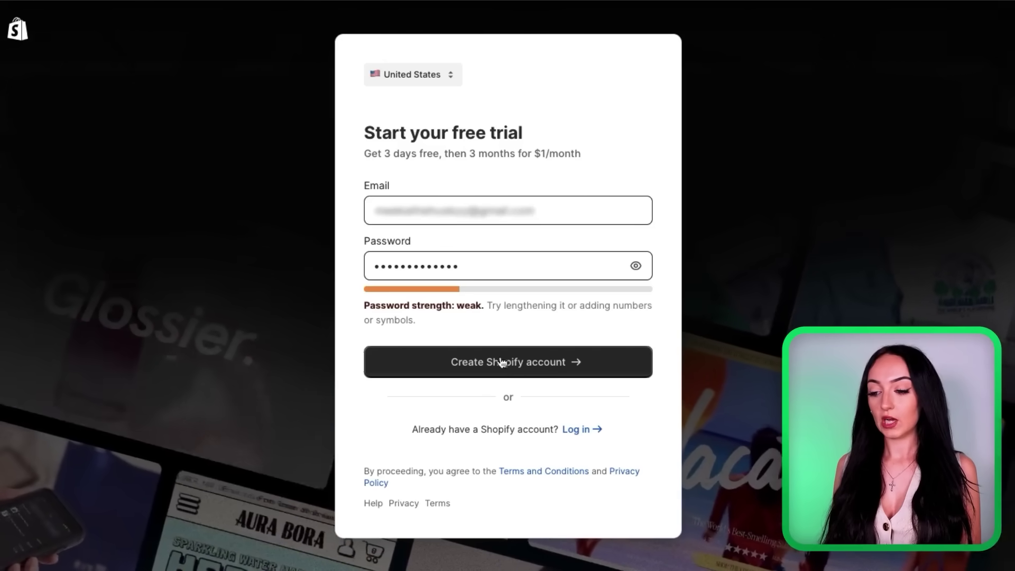
pyautogui.click(516, 377)
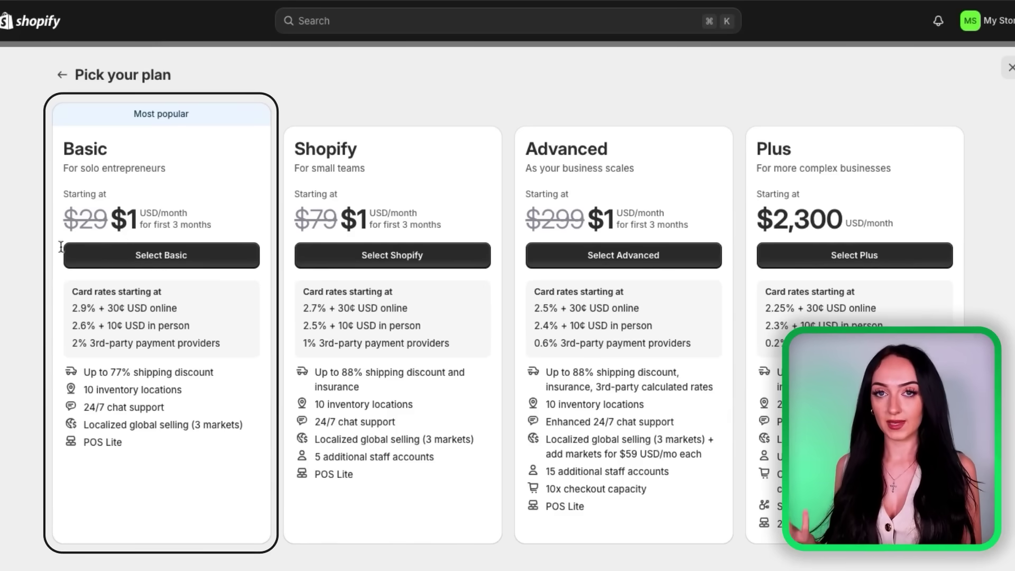
pyautogui.click(168, 255)
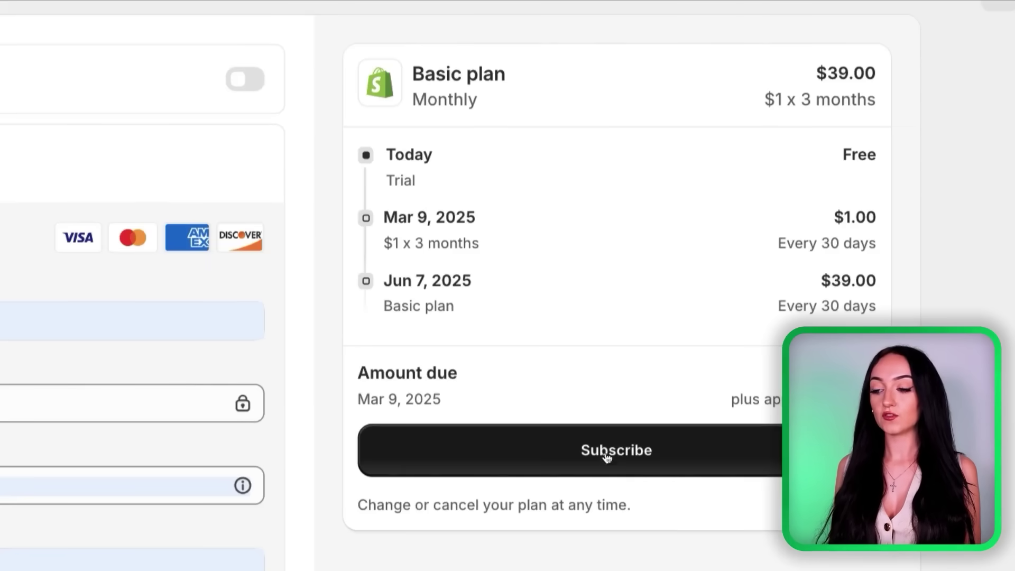
pyautogui.click(651, 455)
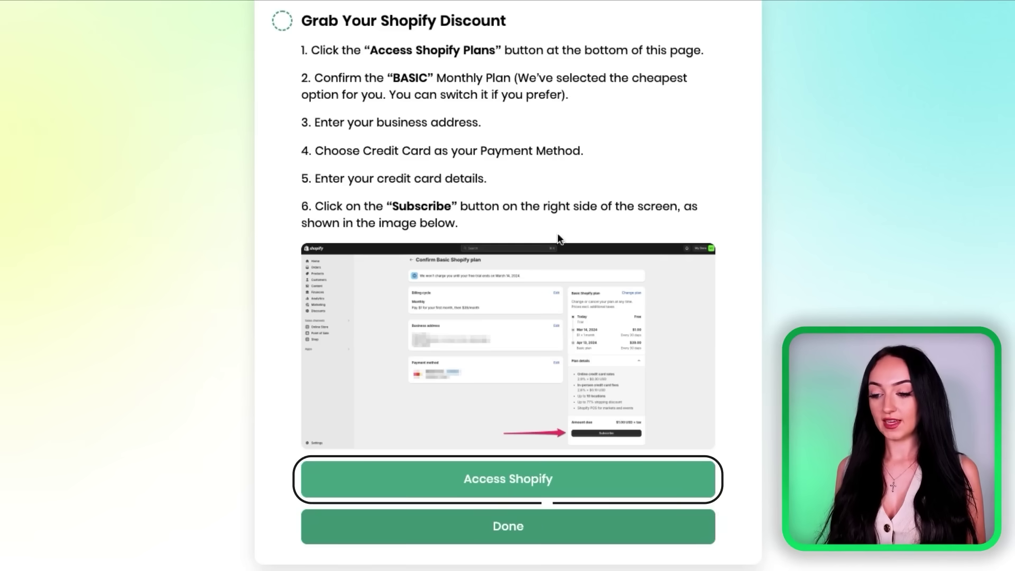
# Complete the Shopify discount step and let the AI customize the pet store homepage.
pyautogui.click(522, 526)
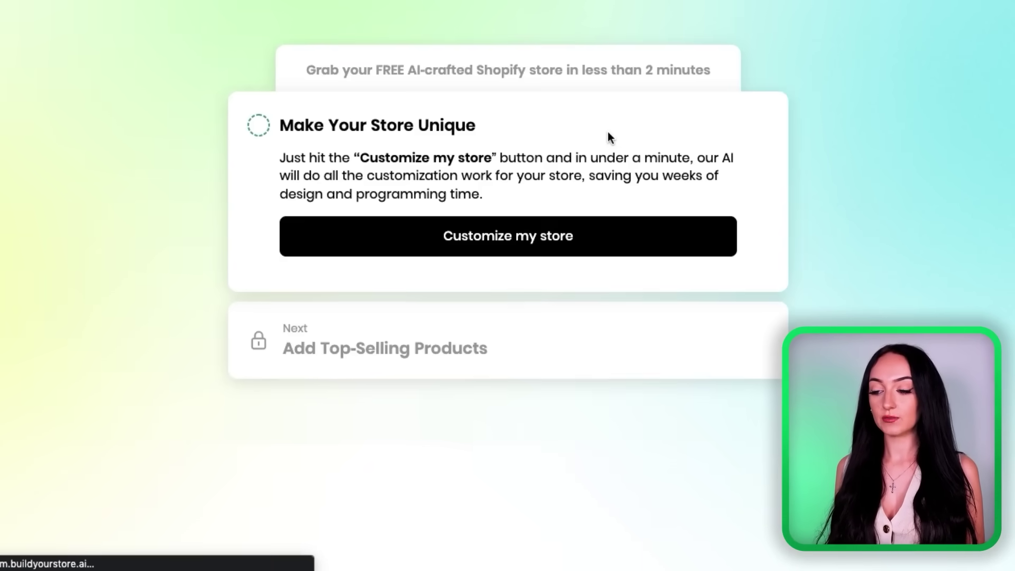
pyautogui.click(552, 238)
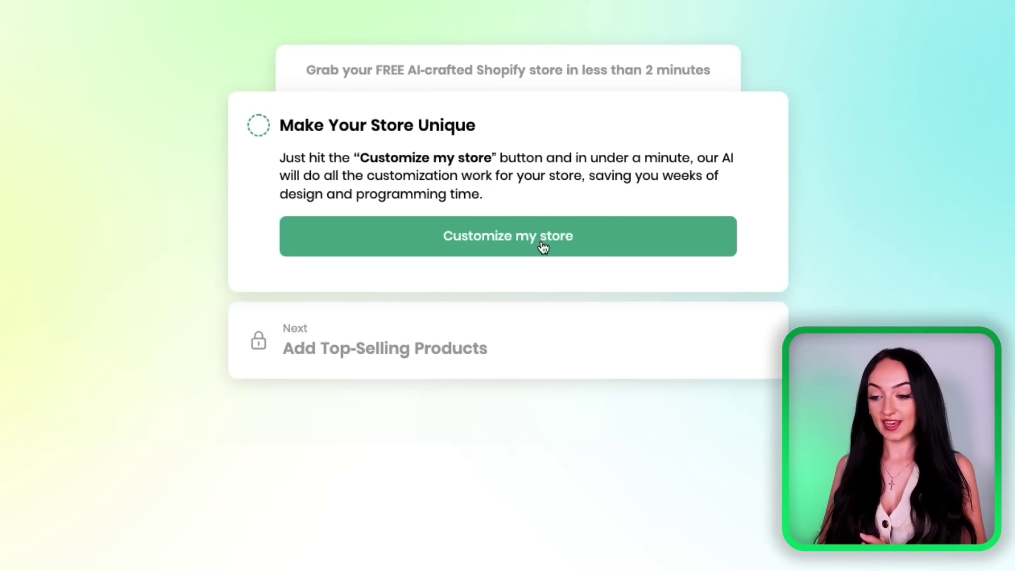
pyautogui.click(542, 243)
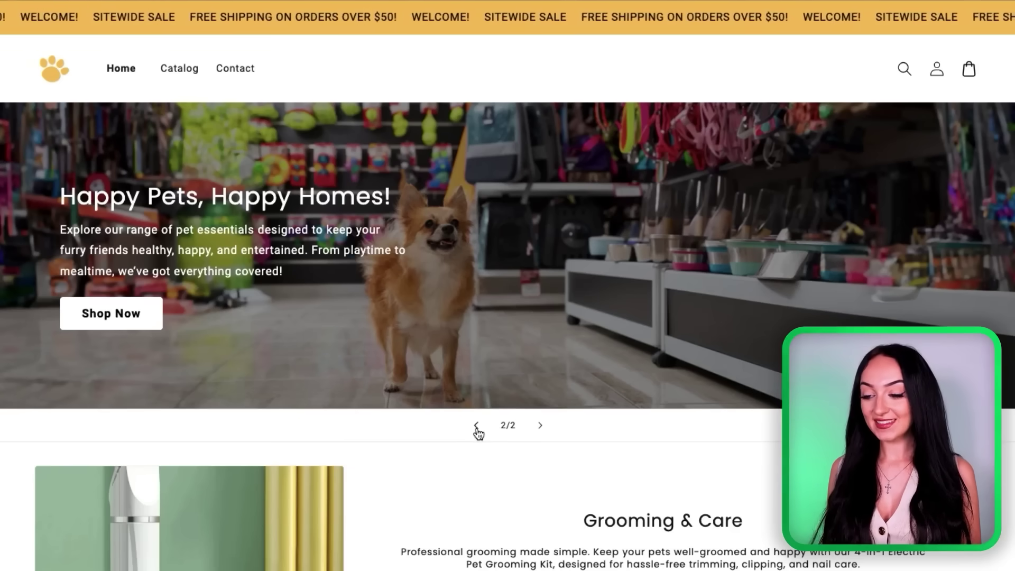
# View the other homepage banner slide and scroll through the pet storefront.
pyautogui.click(476, 426)
pyautogui.scroll(-1, 666, 470)
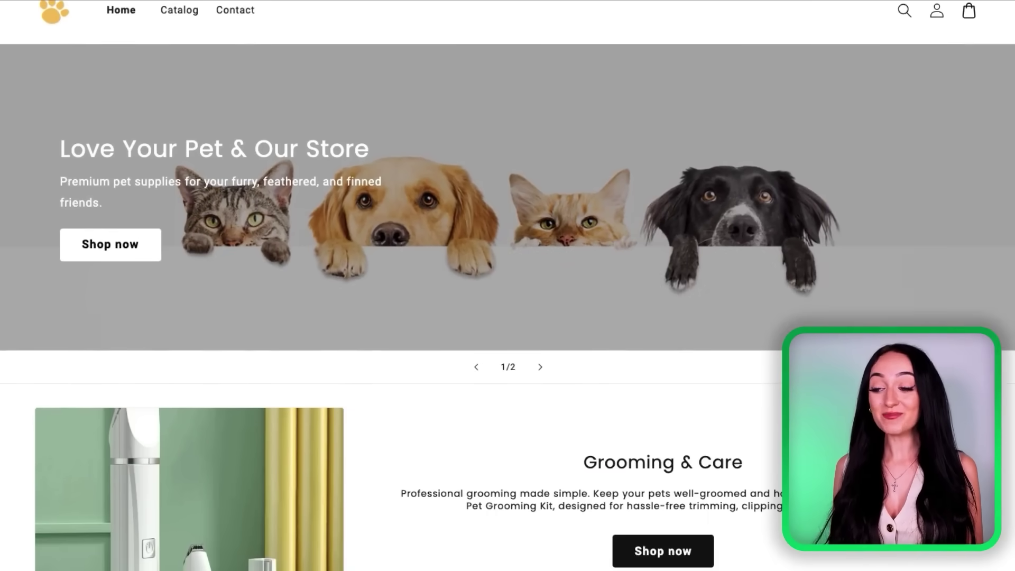
pyautogui.scroll(-10, 507, 286)
pyautogui.scroll(-4, 507, 286)
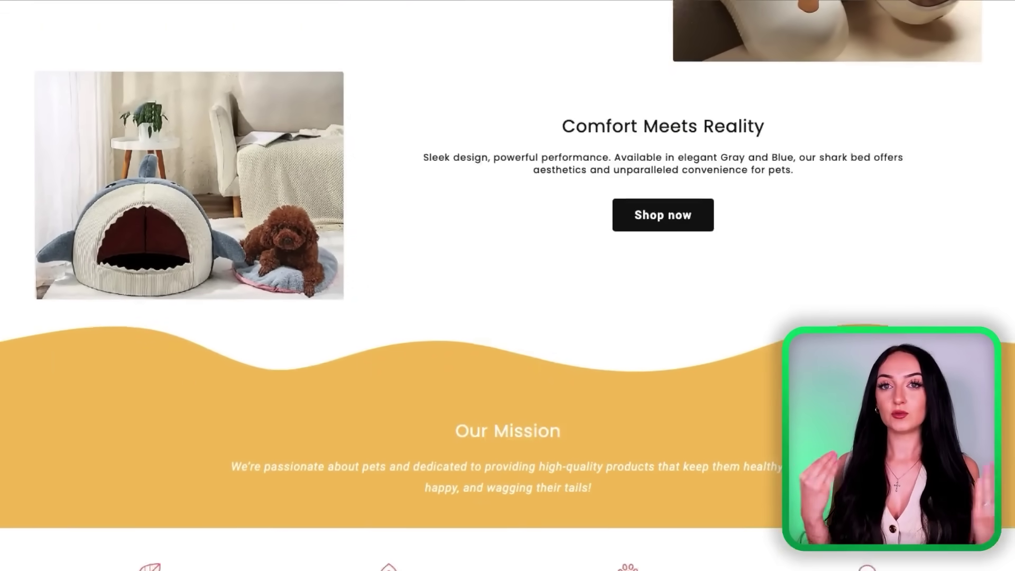
pyautogui.scroll(-7, 508, 286)
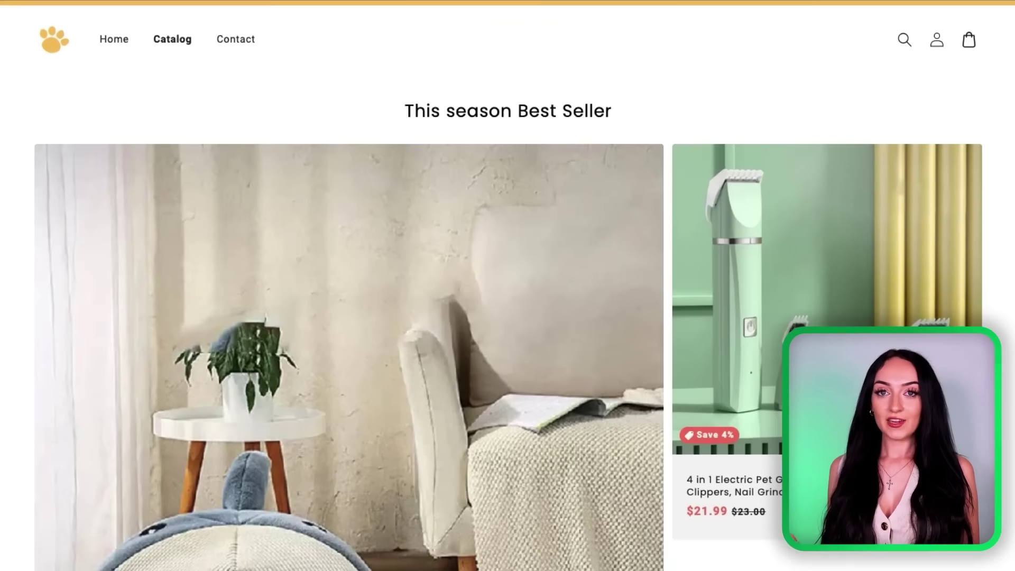
pyautogui.scroll(-4, 507, 285)
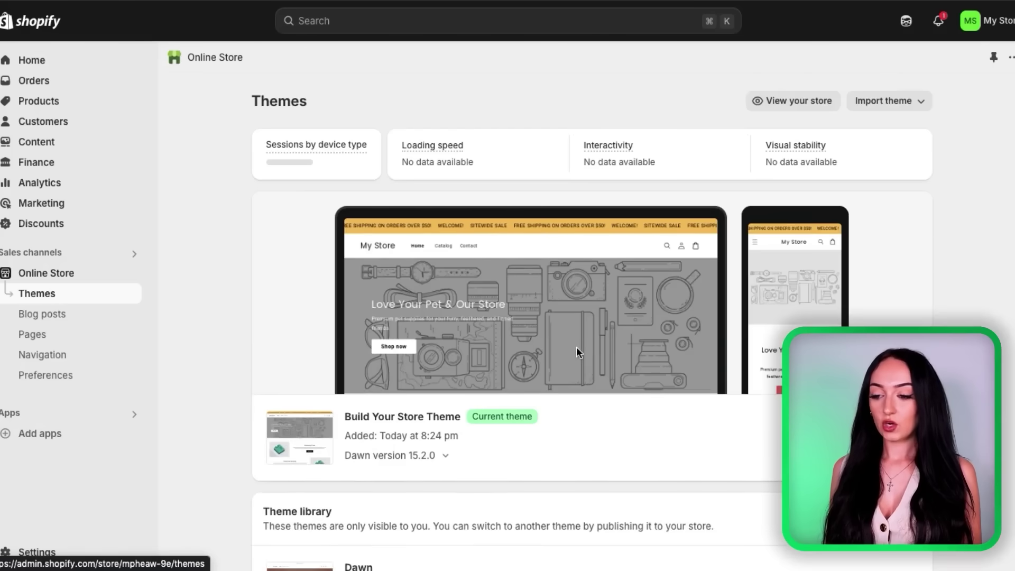
# Customize the current Build Your Store Theme and show its Theme settings.
pyautogui.scroll(-3, 969, 286)
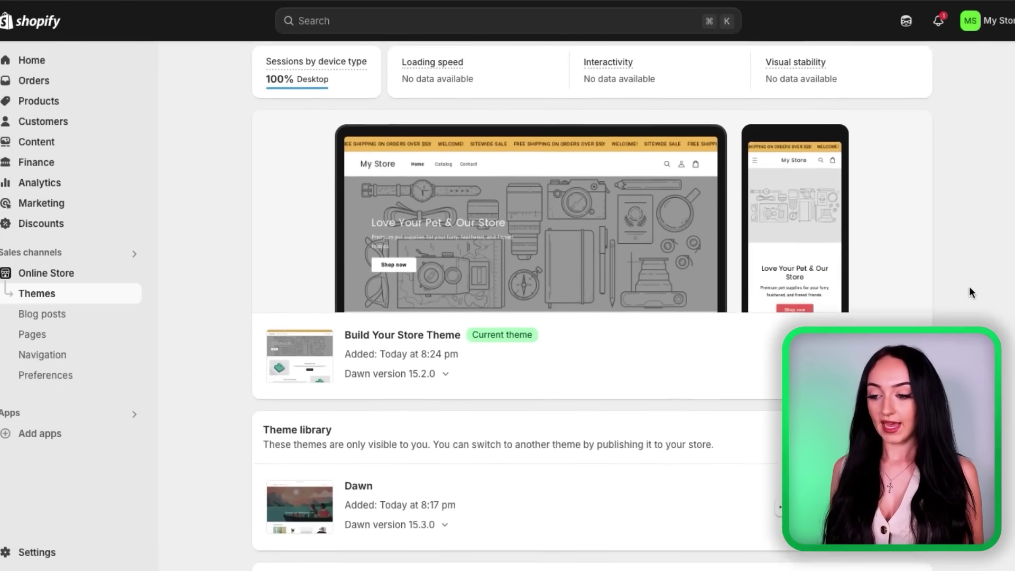
pyautogui.click(886, 322)
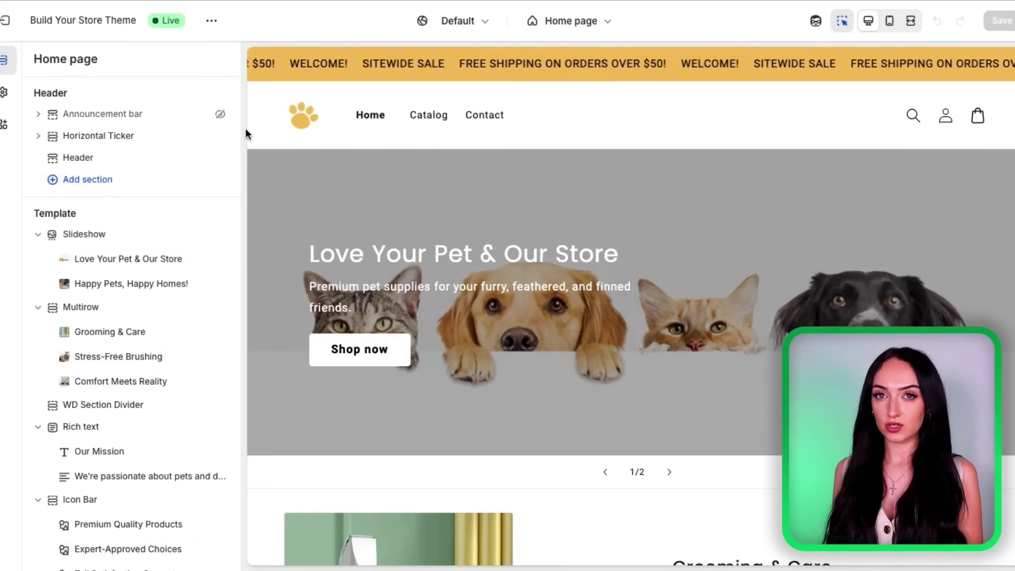
pyautogui.click(4, 92)
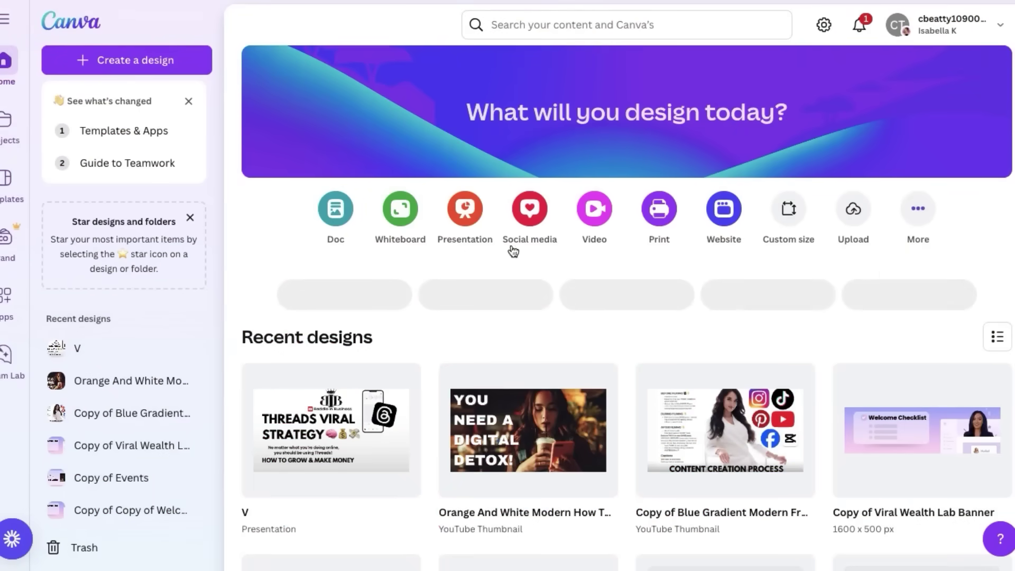
# Search Canva templates for 'logo for ecom'.
pyautogui.click(568, 26)
pyautogui.write('logo')
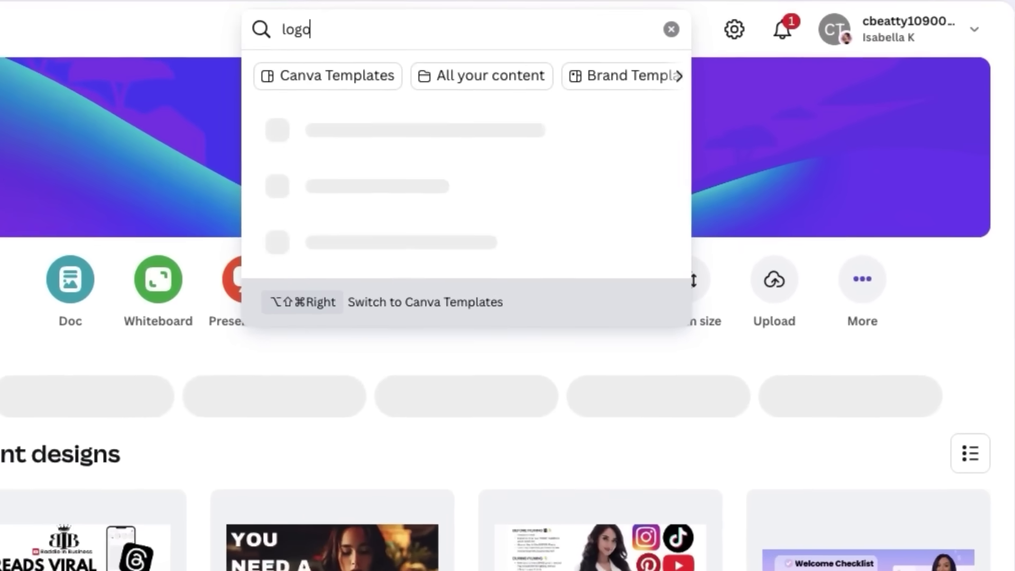
pyautogui.write(' for e')
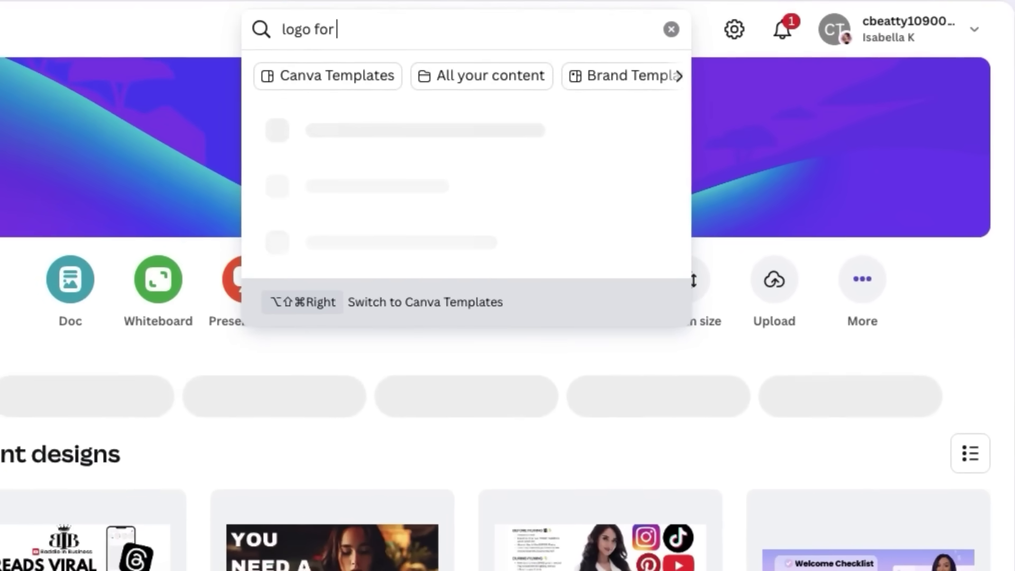
pyautogui.write('com')
pyautogui.press('Return')
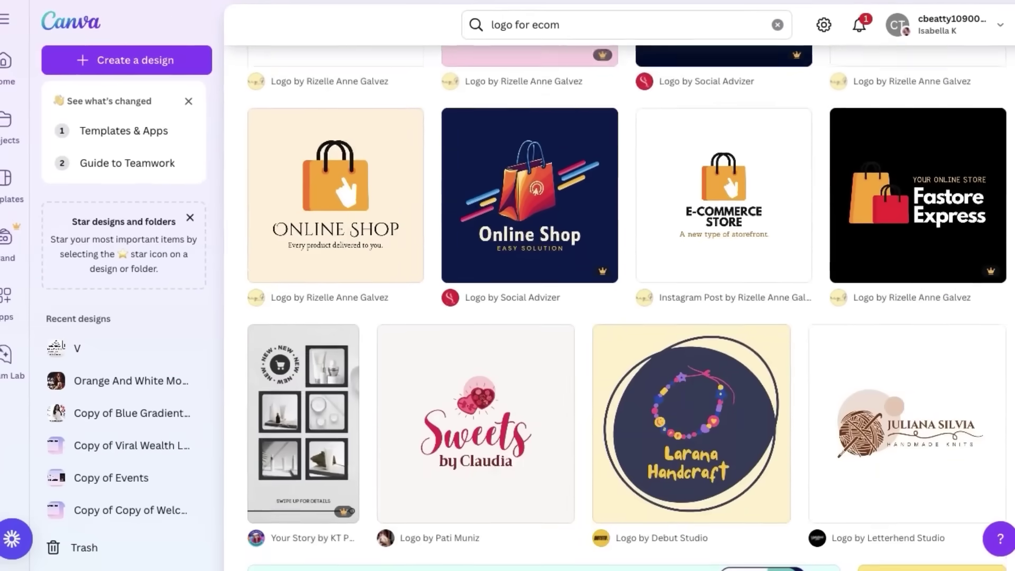
pyautogui.scroll(-5, 624, 306)
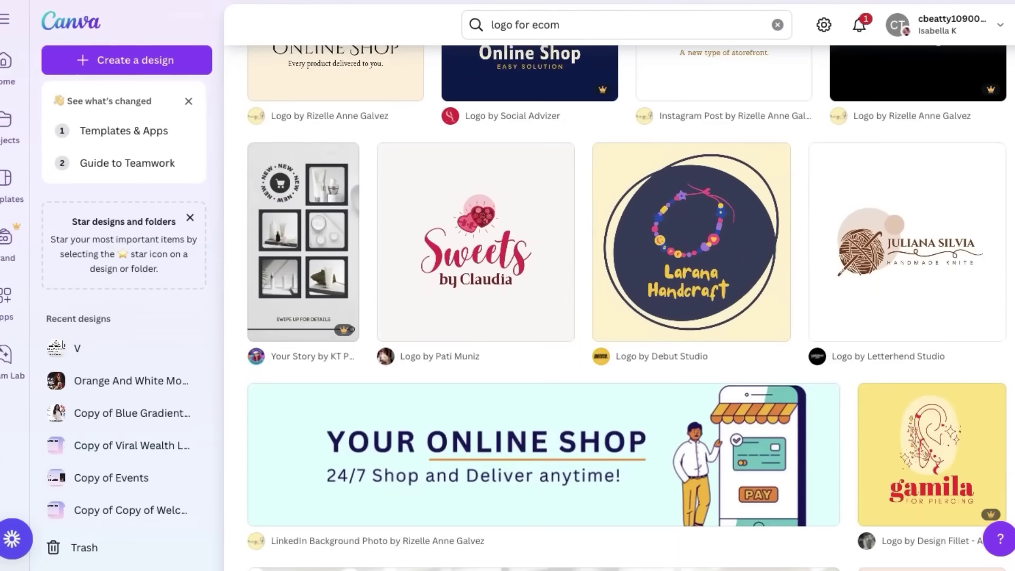
pyautogui.scroll(7, 627, 307)
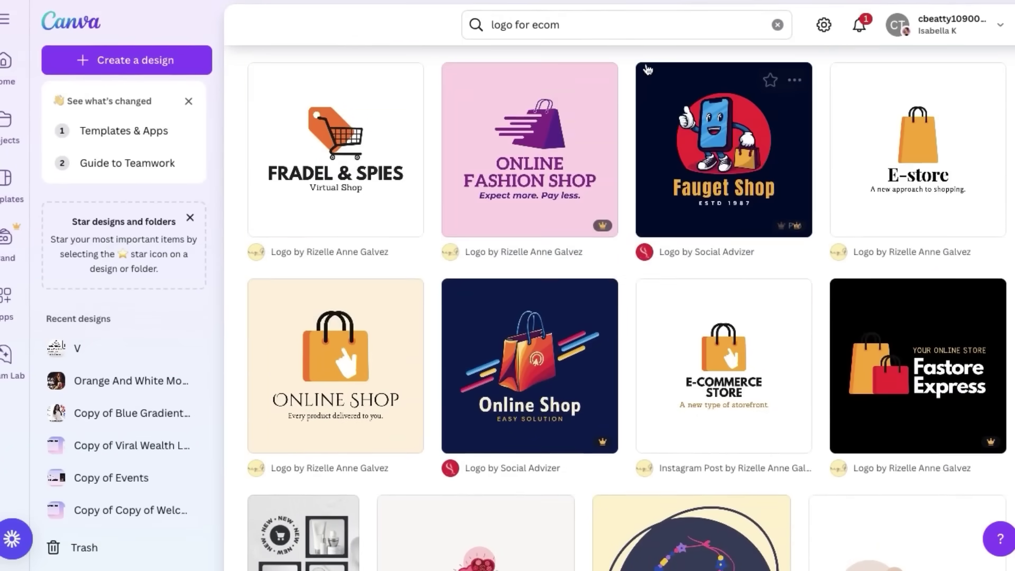
# Narrow the search with 'pet' to get pet e-commerce logo templates.
pyautogui.click(631, 29)
pyautogui.write('pet')
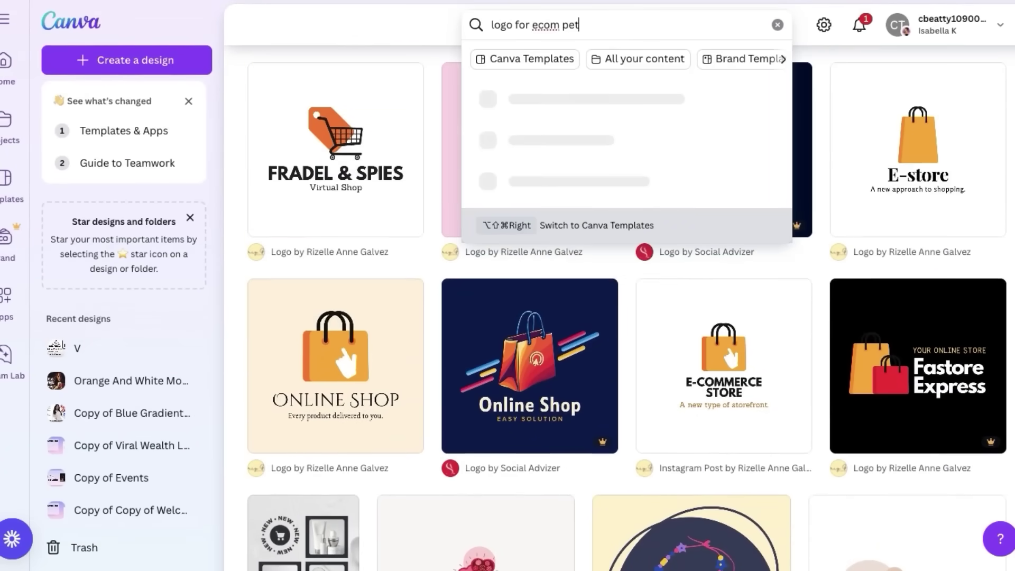
pyautogui.press('Return')
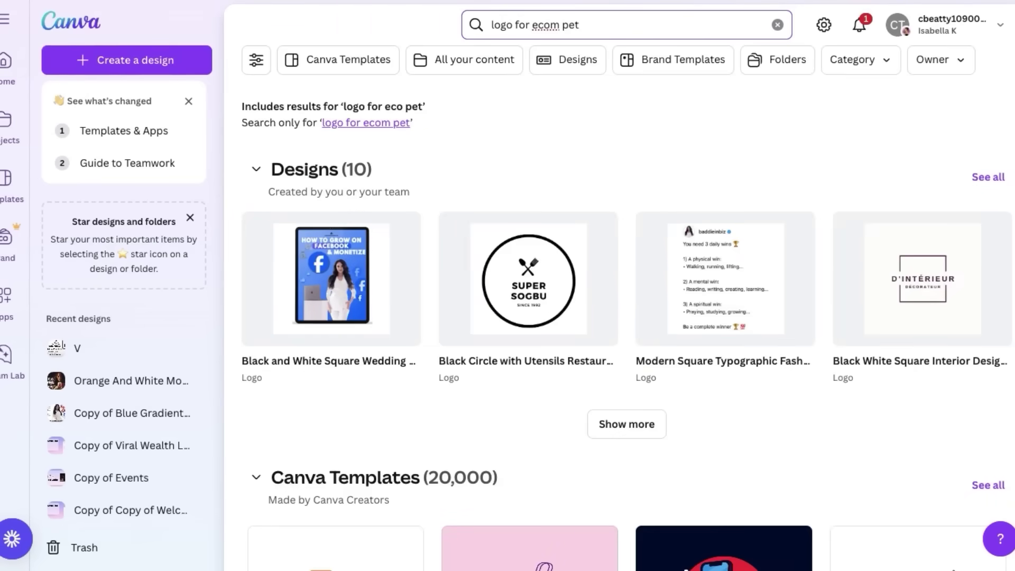
pyautogui.press('Down')
pyautogui.press('Down')
pyautogui.press('Down')
pyautogui.press('Down')
pyautogui.press('Escape')
pyautogui.scroll(-1, 931, 113)
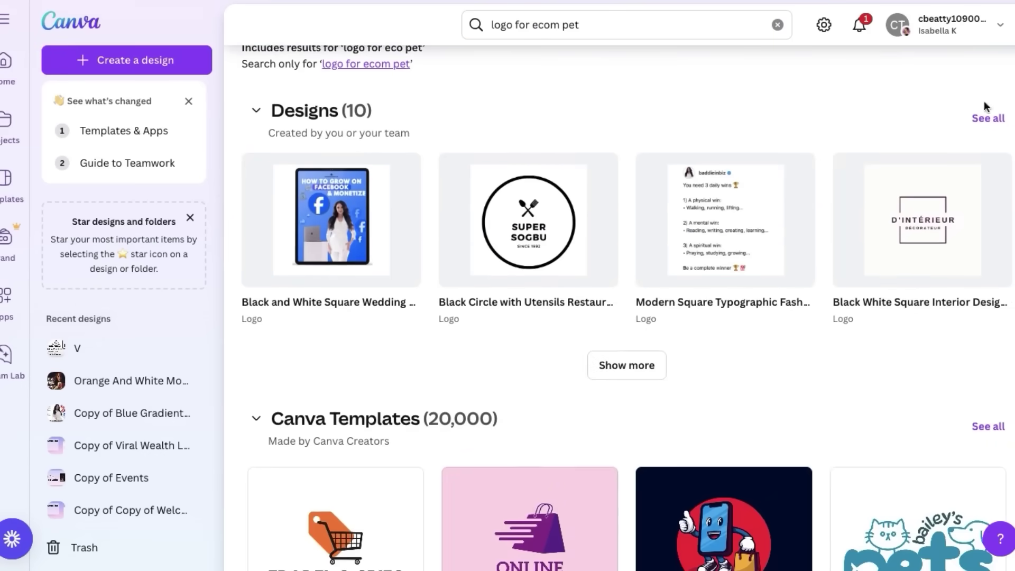
pyautogui.scroll(-10, 930, 159)
# Preview pet logo templates and open White Playful Pet Shop Logo for editing.
pyautogui.click(929, 209)
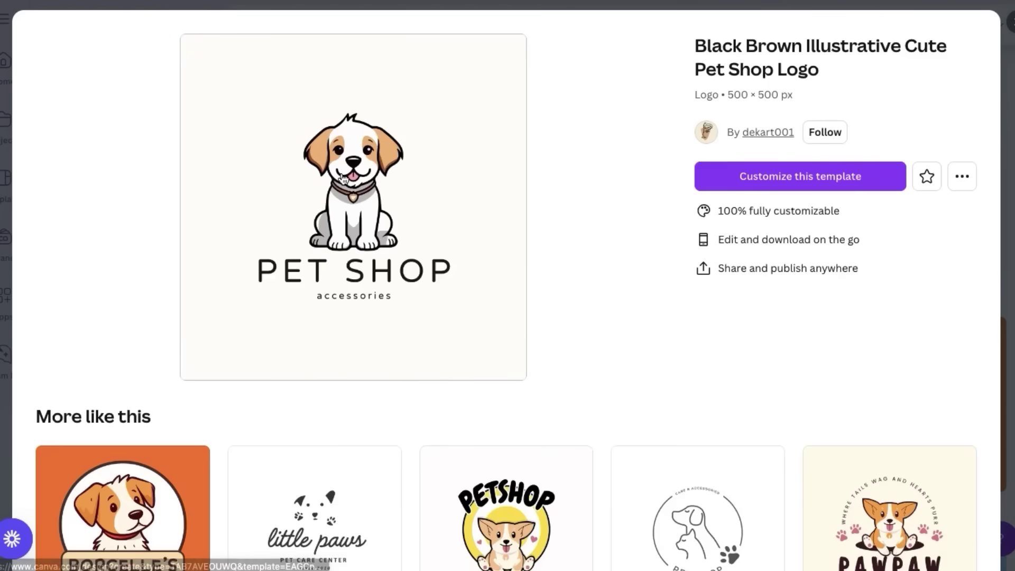
pyautogui.click(807, 178)
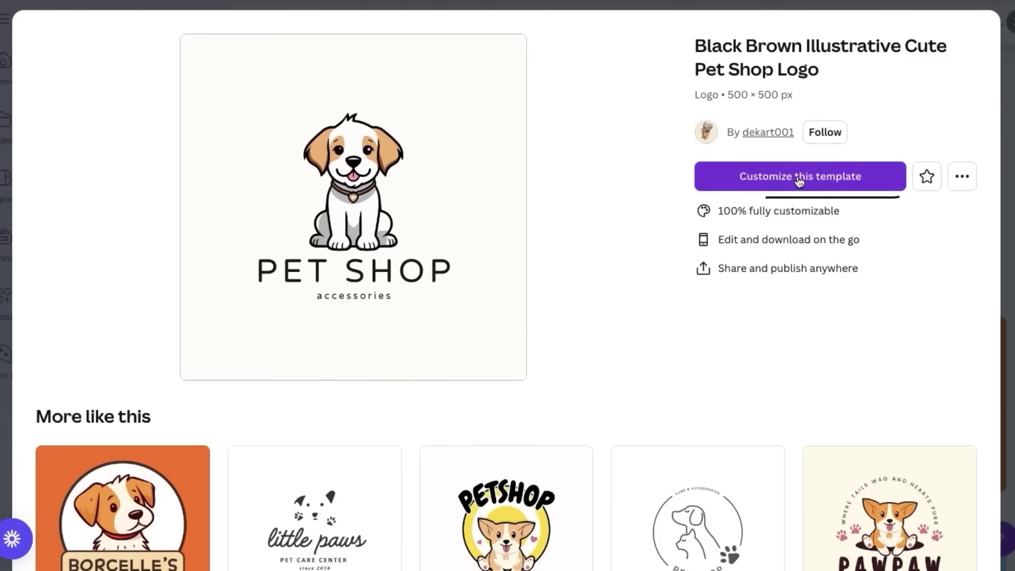
pyautogui.scroll(-3, 914, 220)
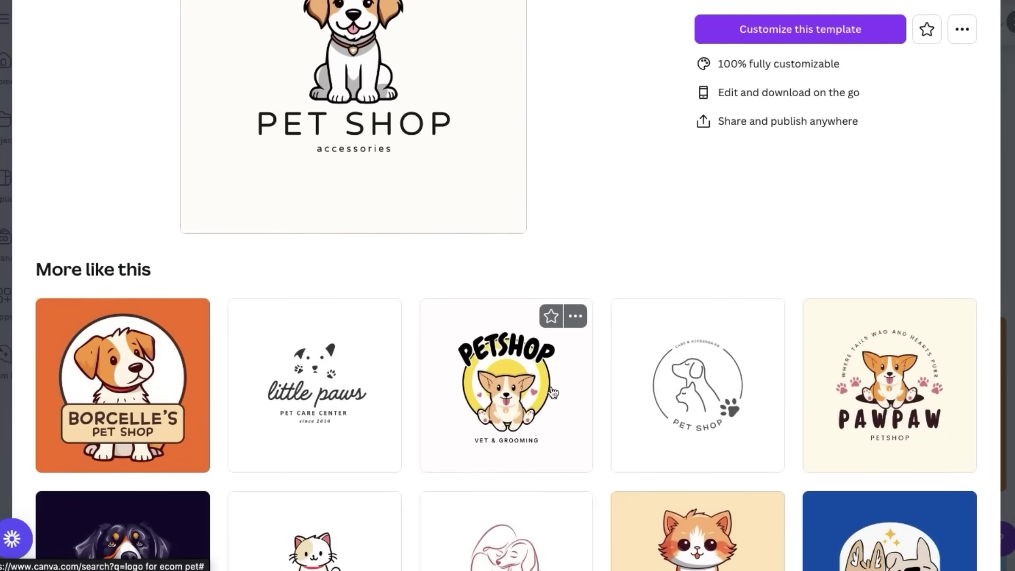
pyautogui.click(522, 397)
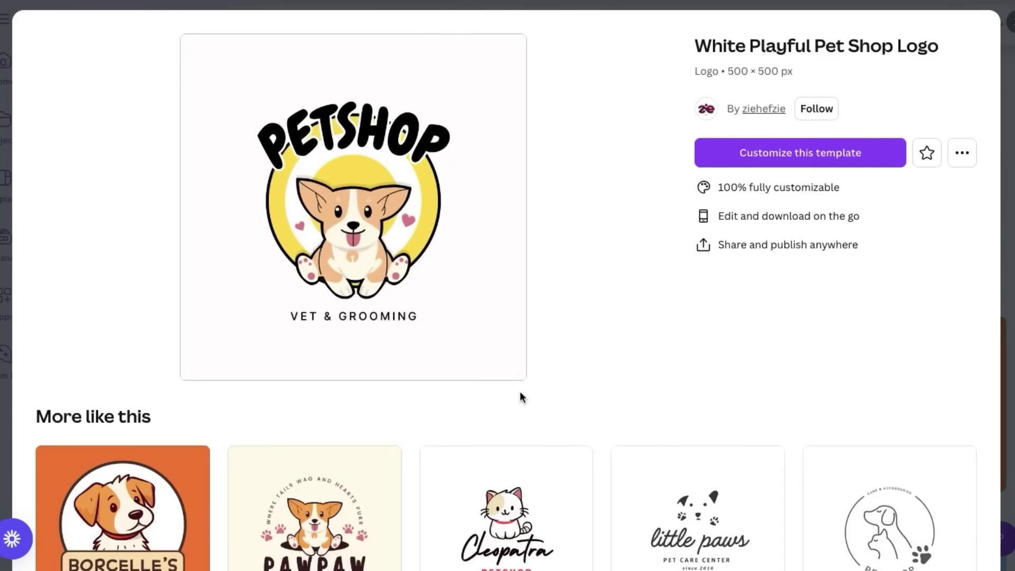
pyautogui.click(736, 159)
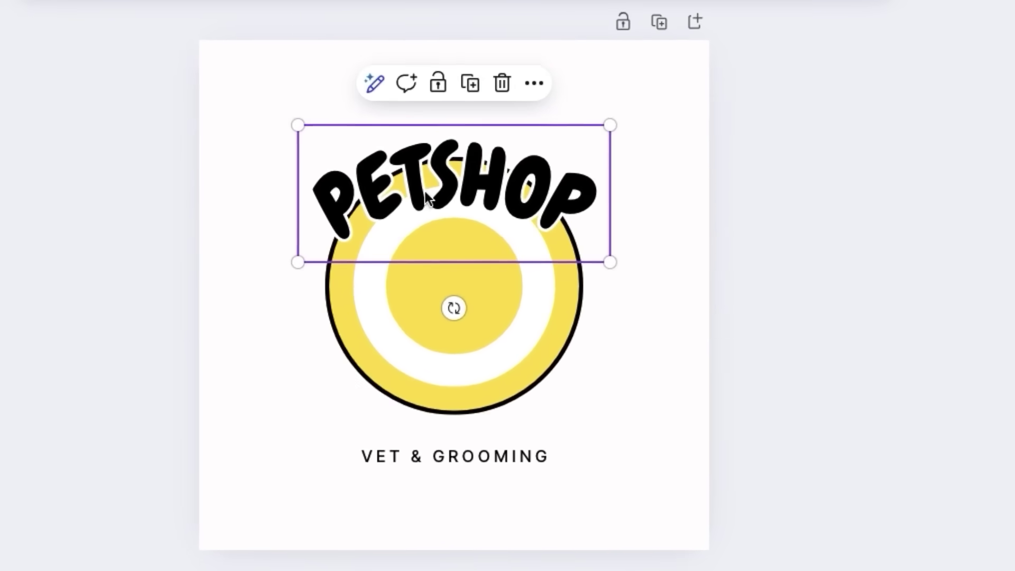
# Change the curved title to WHISKERS & WOOFS, shrinking and centring it around the ring.
pyautogui.doubleClick(452, 181)
pyautogui.write('1. WHISKERS & WOOFS')
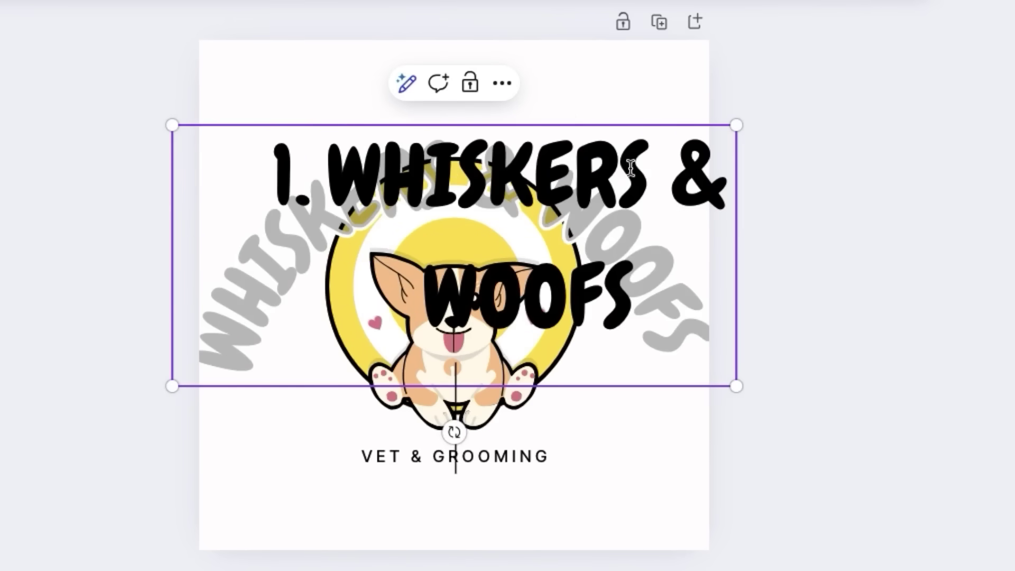
pyautogui.click(808, 255)
pyautogui.click(668, 282)
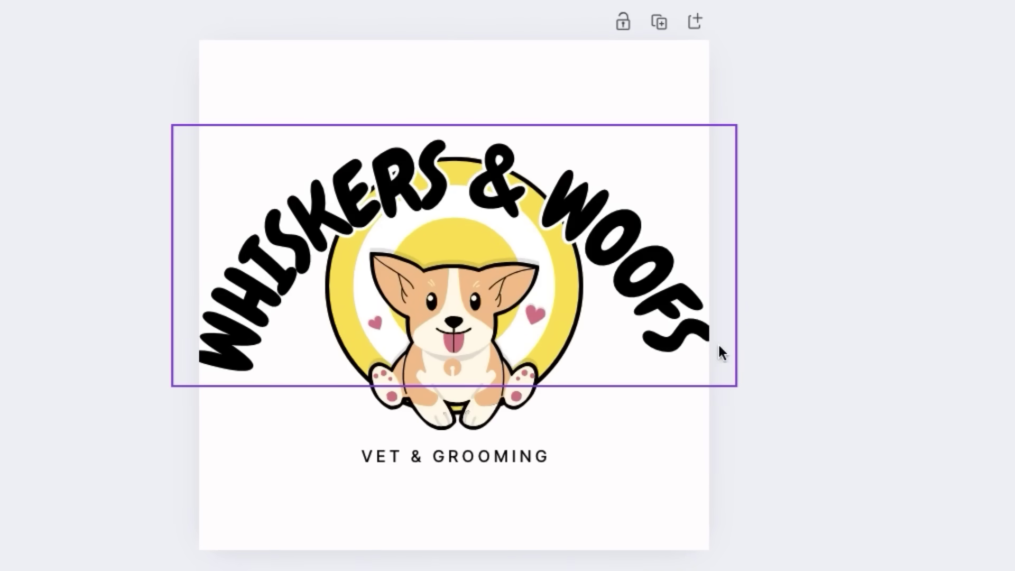
pyautogui.moveTo(737, 386); pyautogui.dragTo(613, 325)
pyautogui.moveTo(506, 233); pyautogui.dragTo(570, 243)
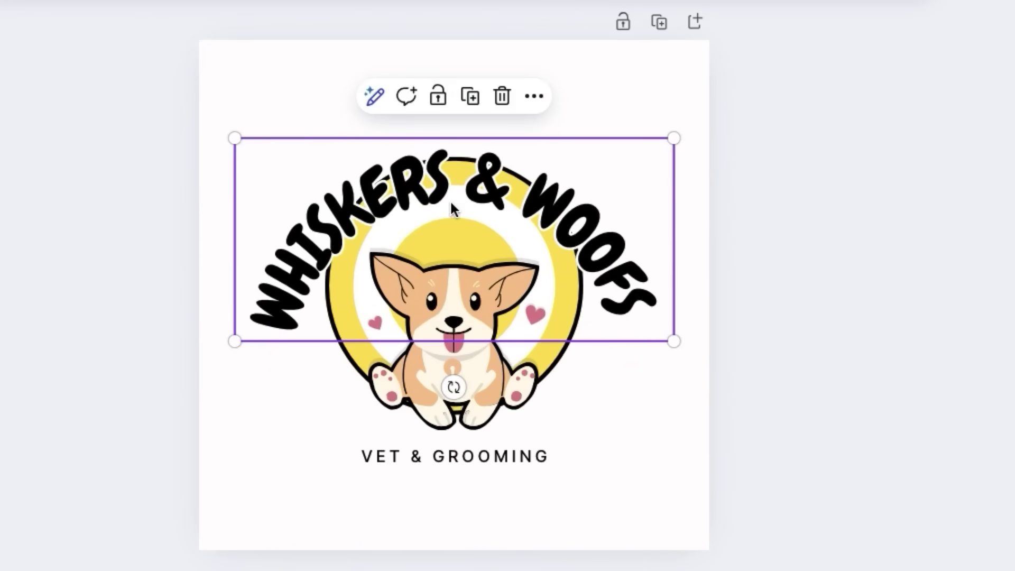
pyautogui.click(535, 98)
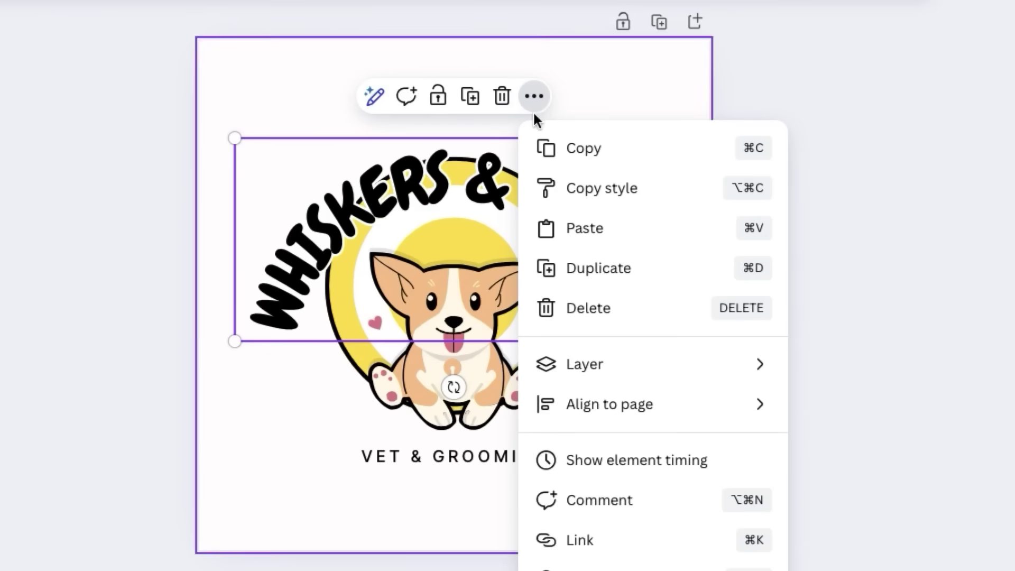
pyautogui.click(866, 97)
pyautogui.click(563, 242)
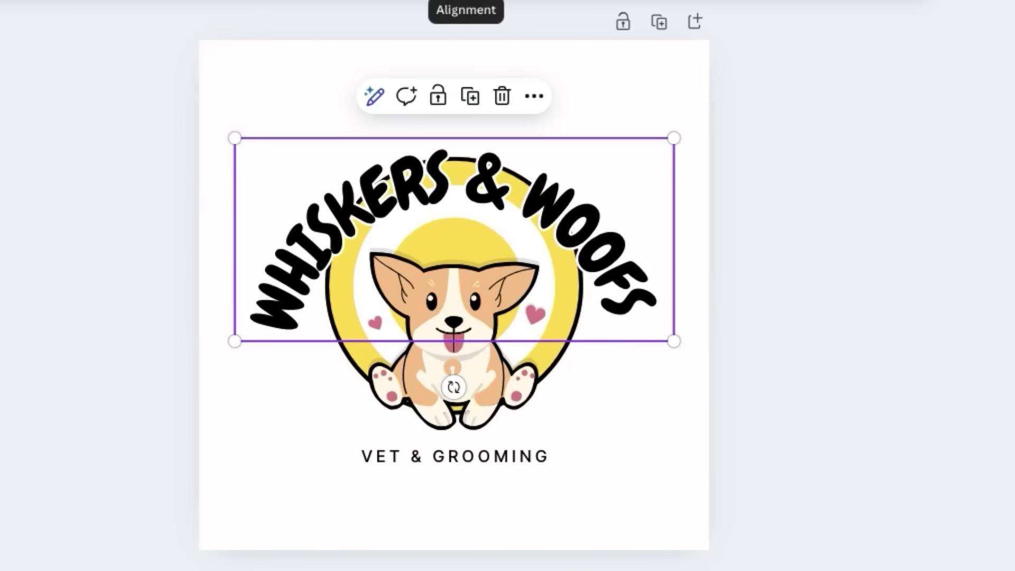
pyautogui.moveTo(296, 253); pyautogui.dragTo(349, 205)
pyautogui.click(253, 170)
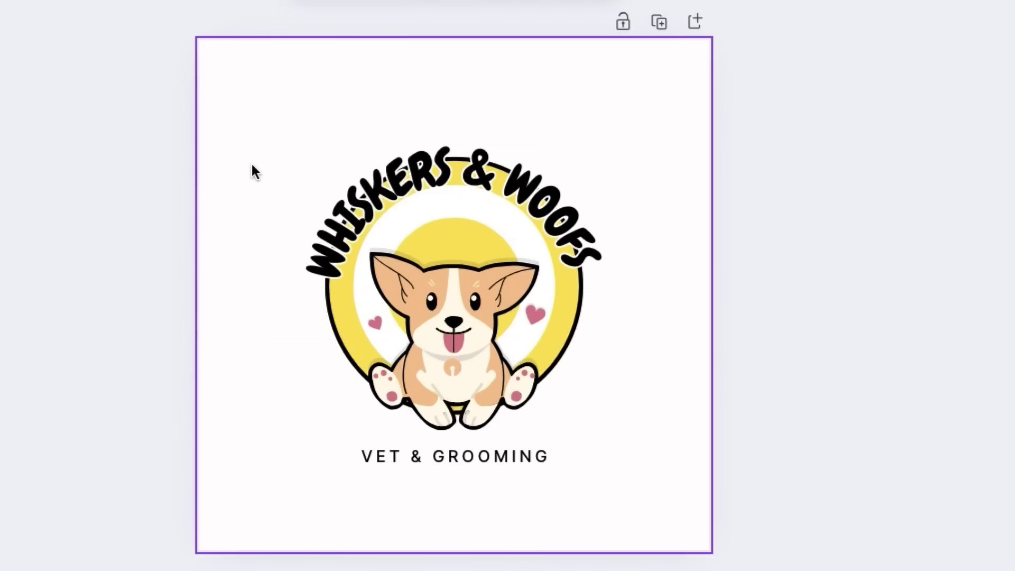
# Move the corgi up and rewrite the tagline as DENTAL & GROOMING.
pyautogui.moveTo(479, 348); pyautogui.dragTo(482, 315)
pyautogui.click(643, 350)
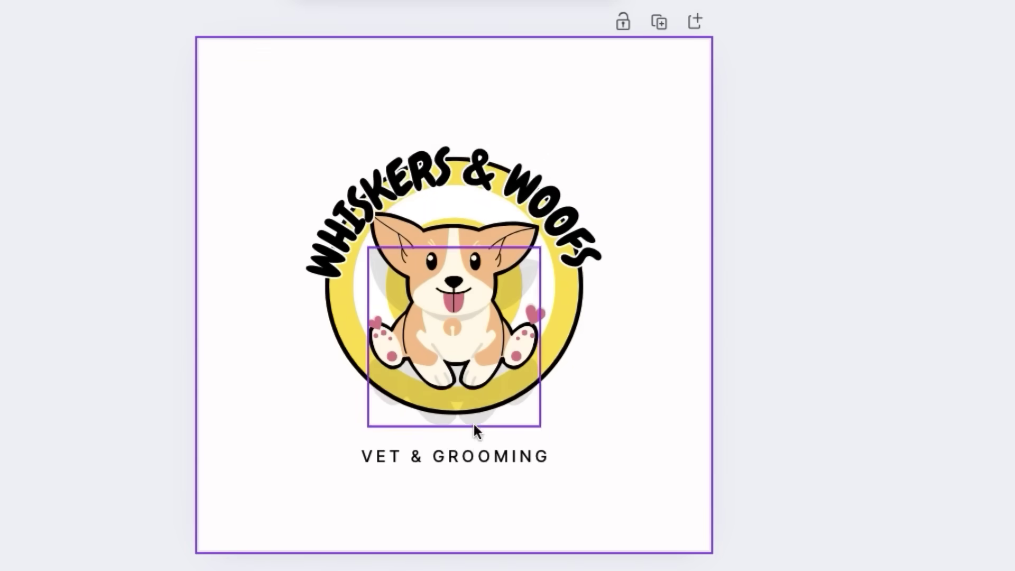
pyautogui.click(477, 456)
pyautogui.moveTo(477, 457); pyautogui.dragTo(478, 442)
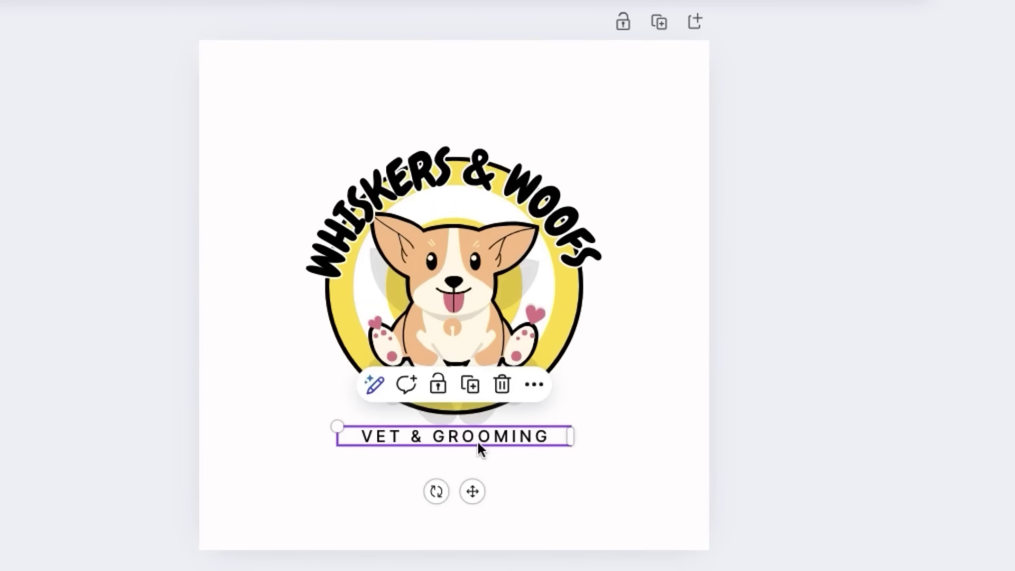
pyautogui.doubleClick(472, 436)
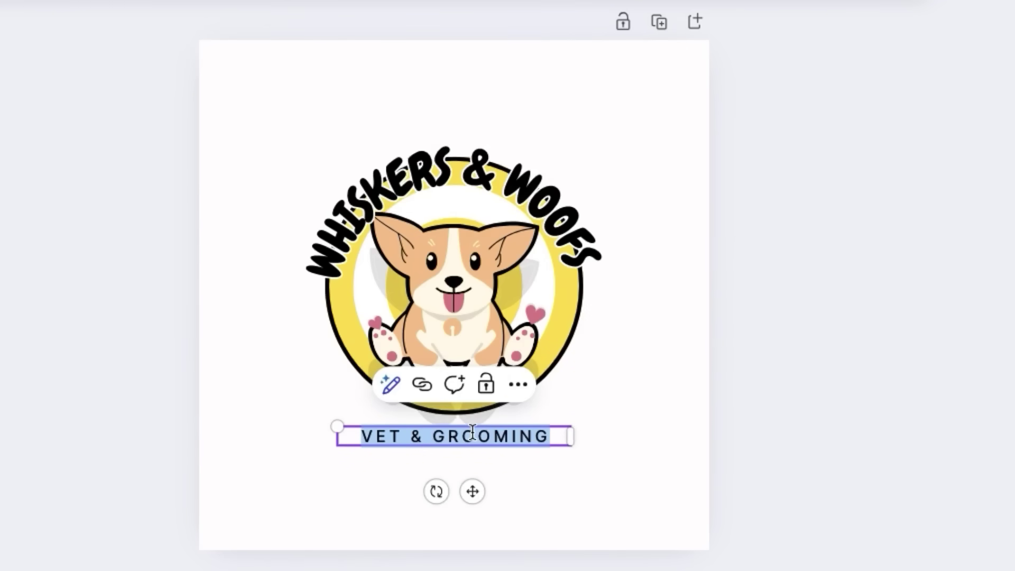
pyautogui.write('DENTAL')
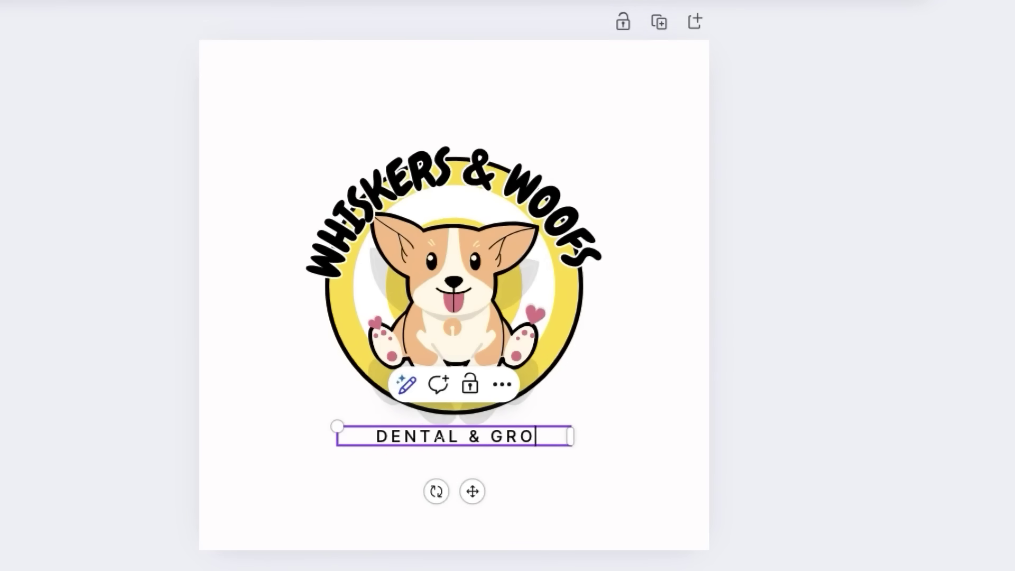
pyautogui.write(' FOR YOUR PETS')
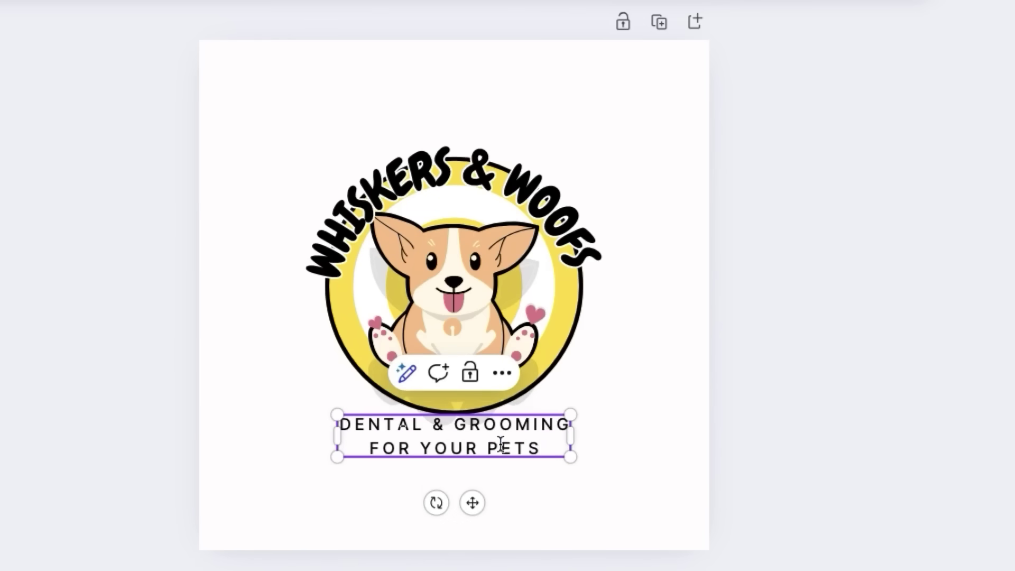
pyautogui.moveTo(541, 447); pyautogui.dragTo(375, 448)
pyautogui.press('BackSpace')
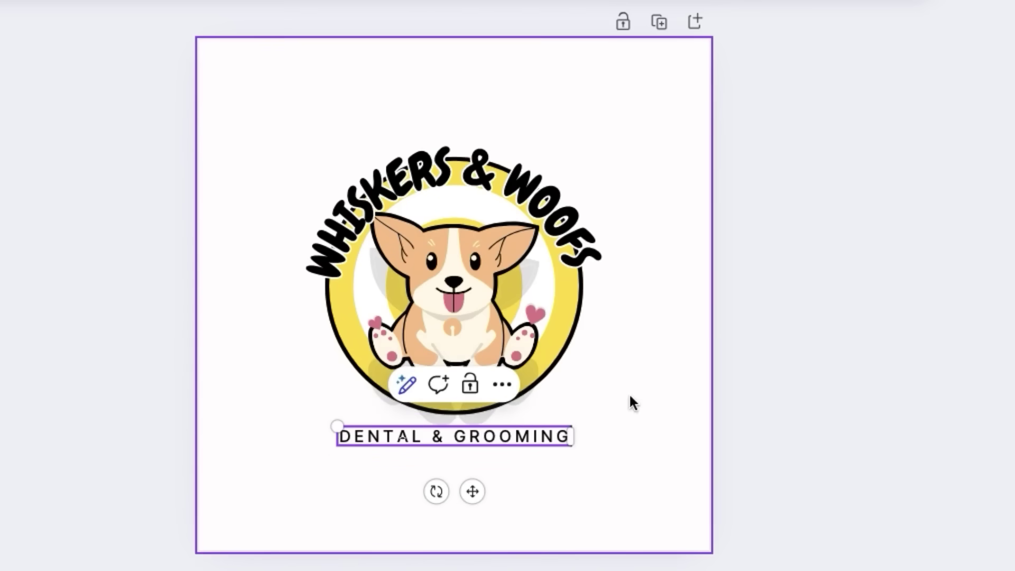
# Centre the corgi in the ring and the tagline beneath the logo.
pyautogui.moveTo(538, 433); pyautogui.dragTo(380, 477)
pyautogui.moveTo(435, 422); pyautogui.dragTo(453, 389)
pyautogui.moveTo(319, 479); pyautogui.dragTo(471, 435)
pyautogui.click(458, 305)
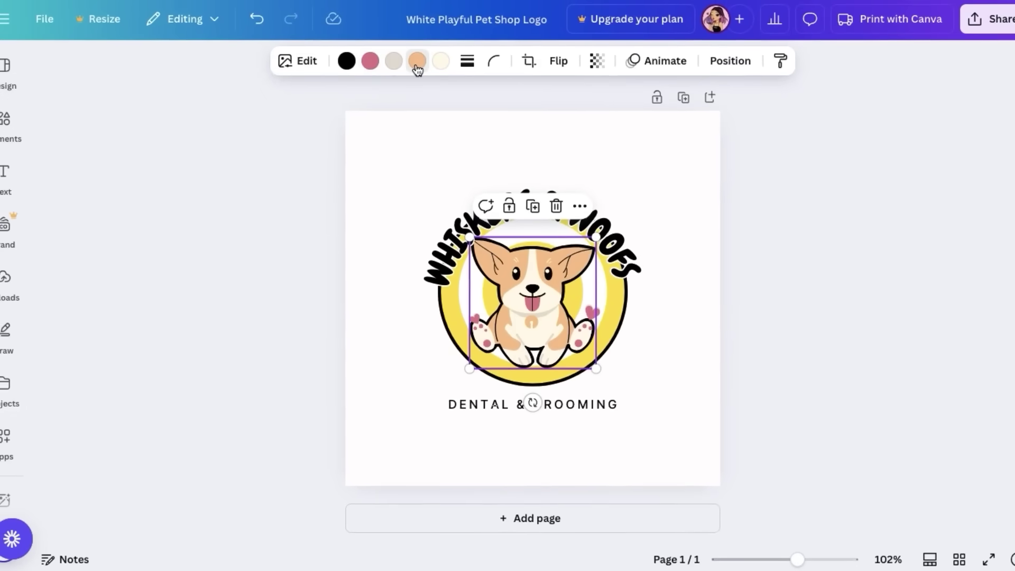
# Recolour the corgi's peach areas magenta and the yellow ring purple.
pyautogui.click(417, 61)
pyautogui.click(183, 445)
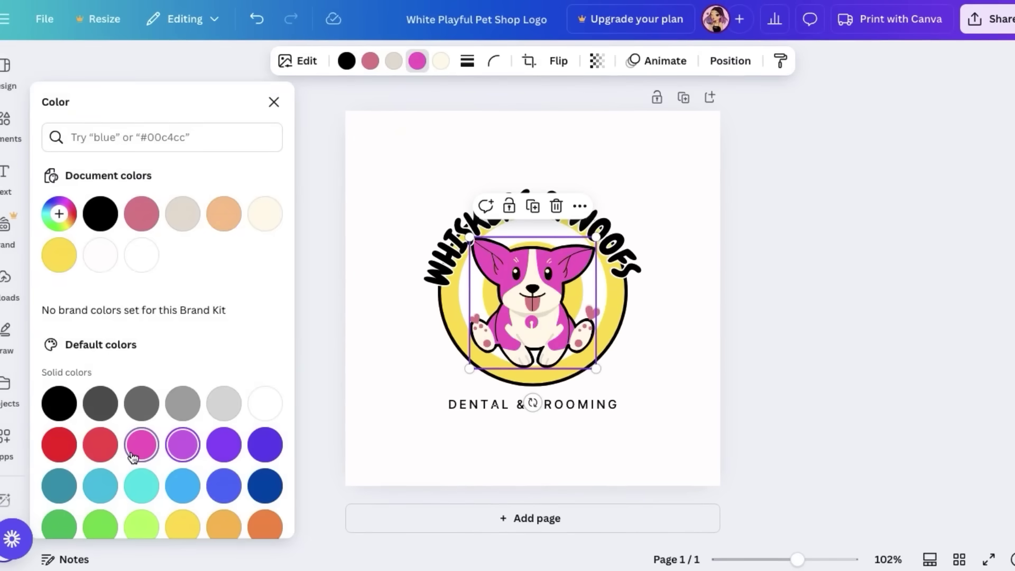
pyautogui.click(453, 316)
pyautogui.click(183, 445)
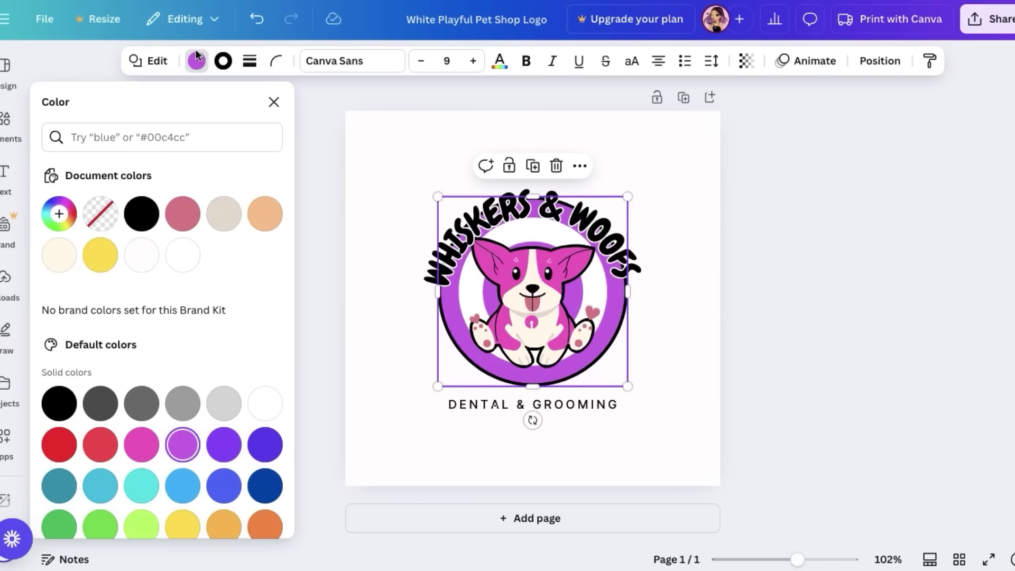
# Set the title text colour to pink without changing all matching colours.
pyautogui.click(195, 66)
pyautogui.click(195, 64)
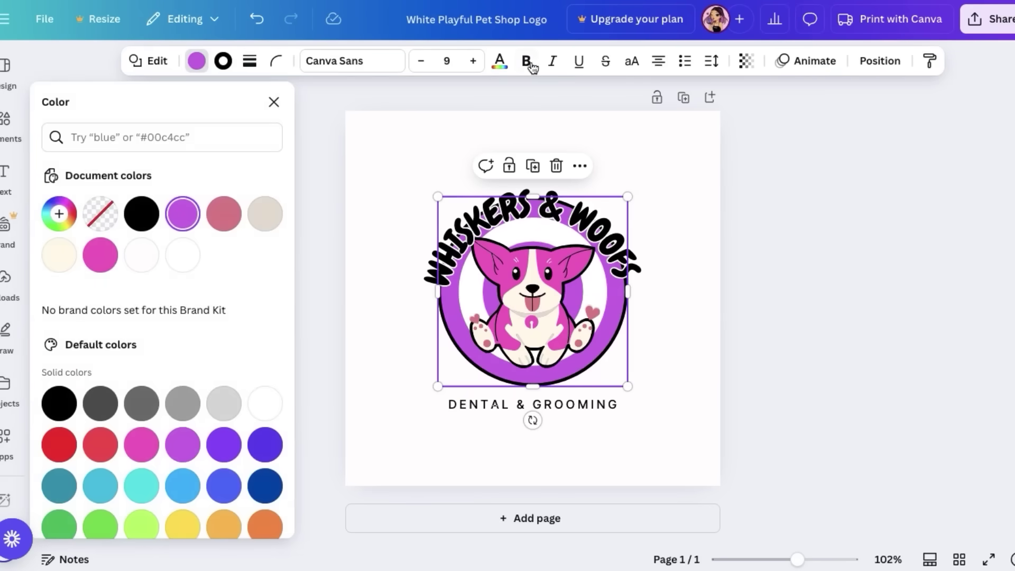
pyautogui.click(500, 61)
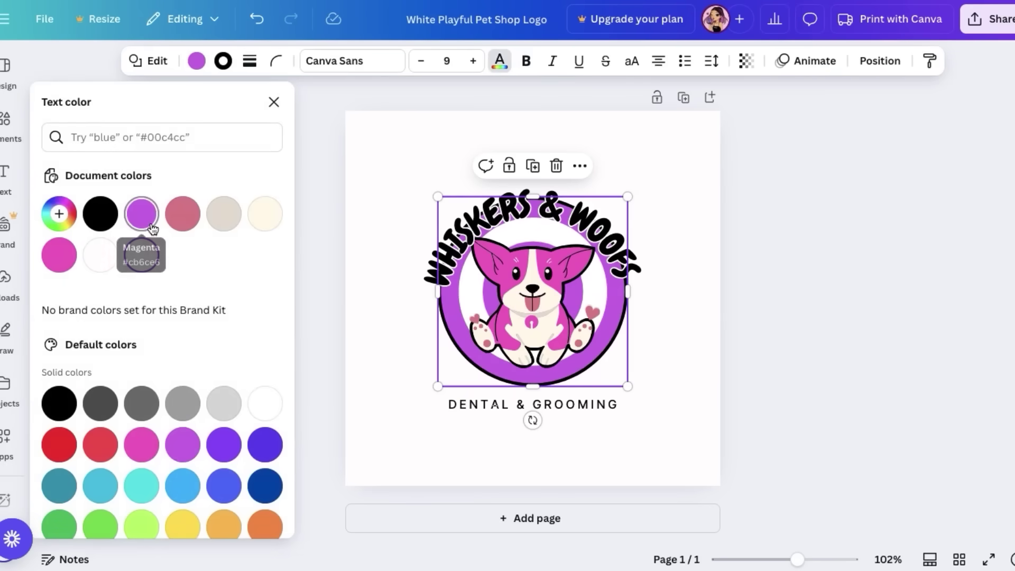
pyautogui.click(155, 455)
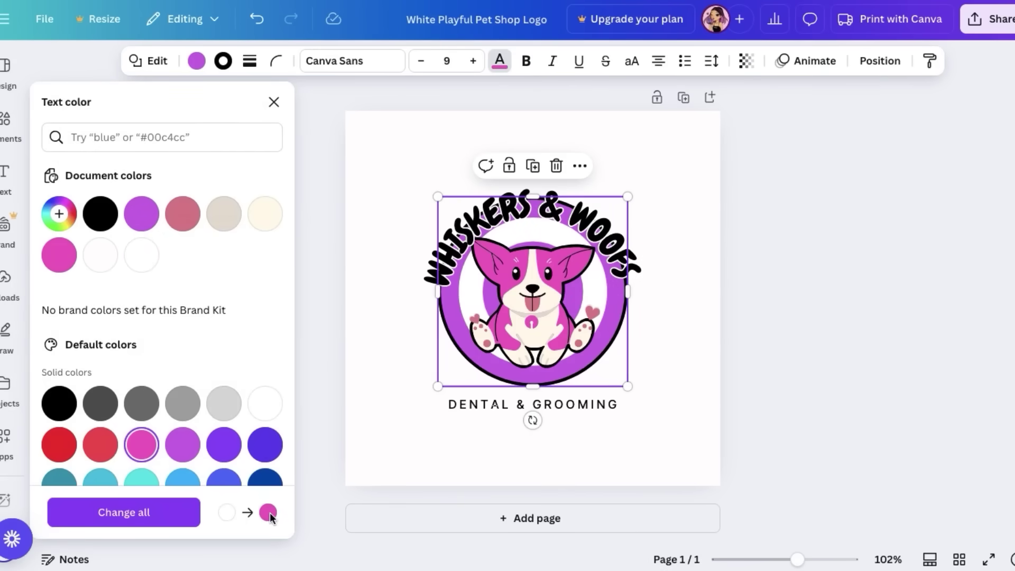
pyautogui.click(133, 506)
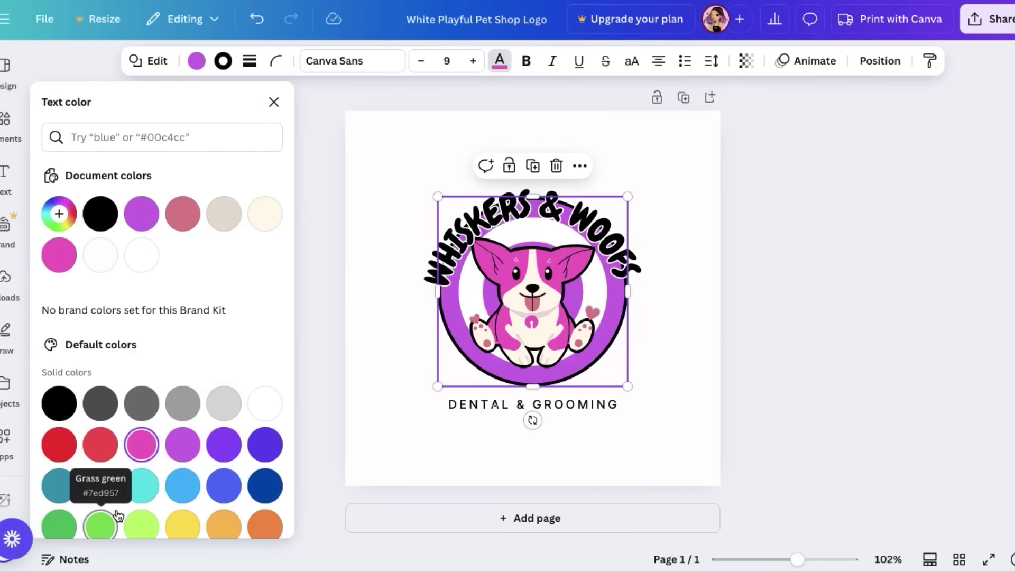
pyautogui.click(325, 238)
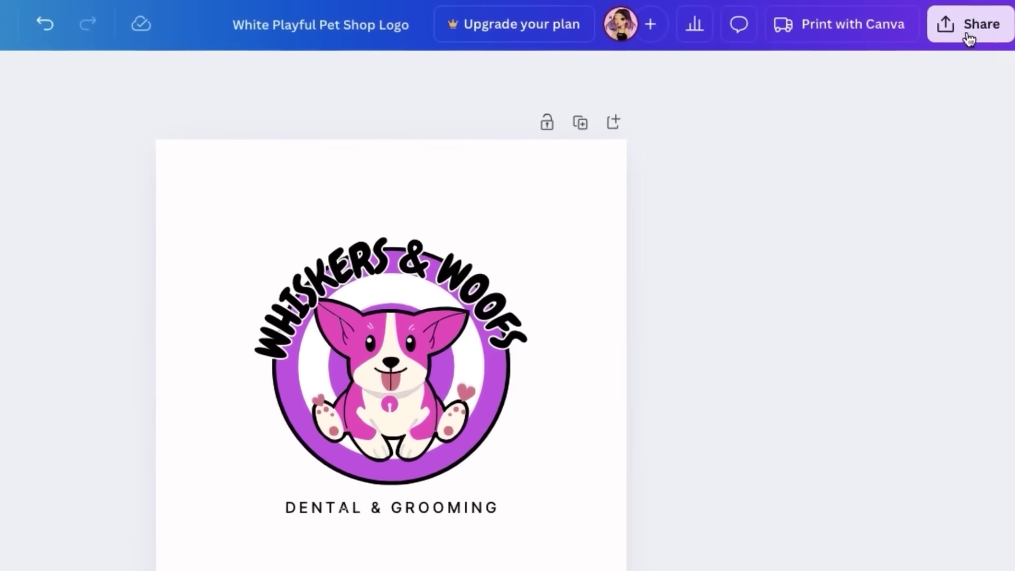
# Download the Whiskers & Woofs logo as a 500×500 PNG from the Share menu.
pyautogui.click(991, 26)
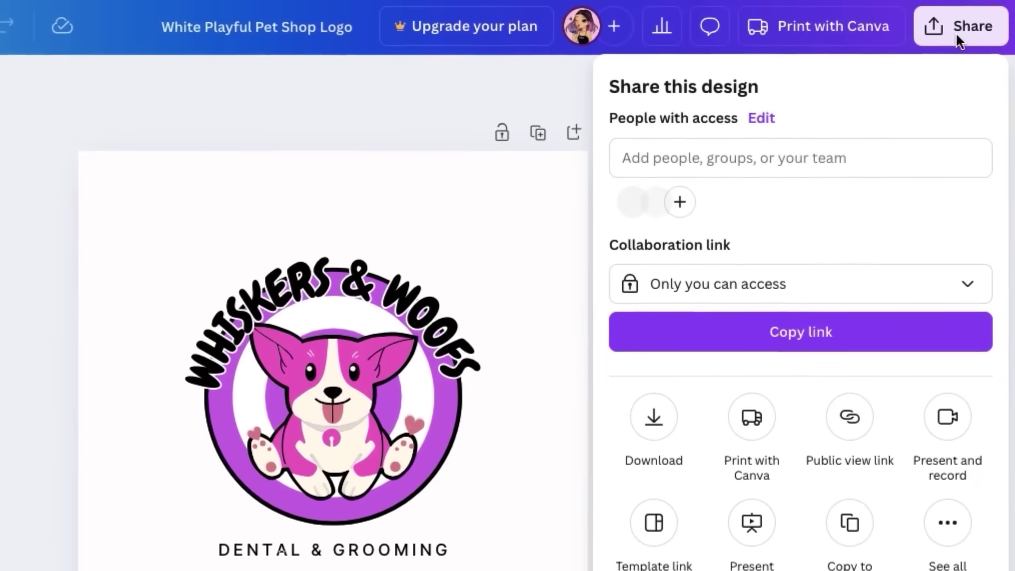
pyautogui.click(652, 419)
pyautogui.click(803, 487)
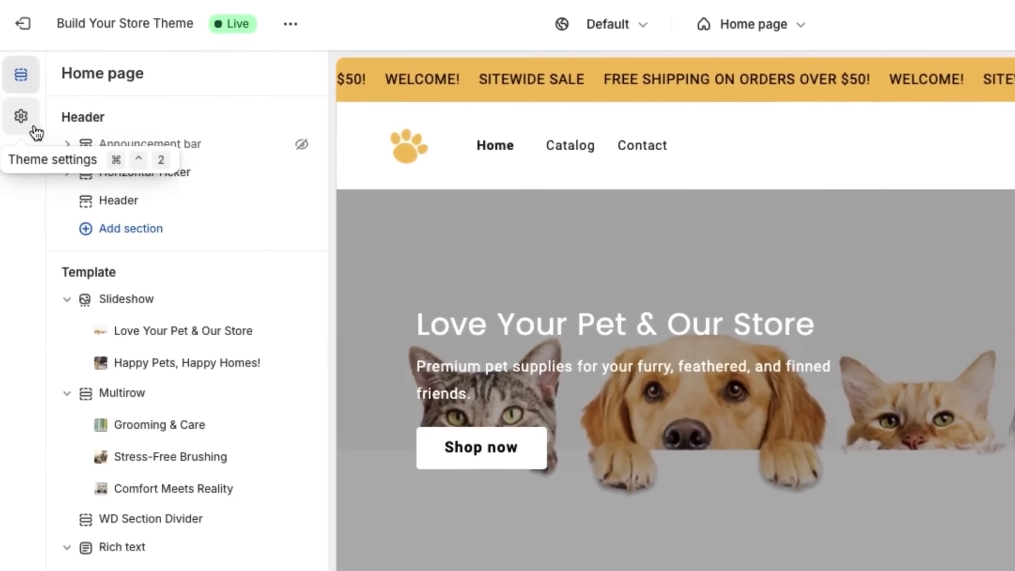
# Set the Whiskers & Woofs PNG from the file library as the theme logo, then open it for editing.
pyautogui.click(24, 119)
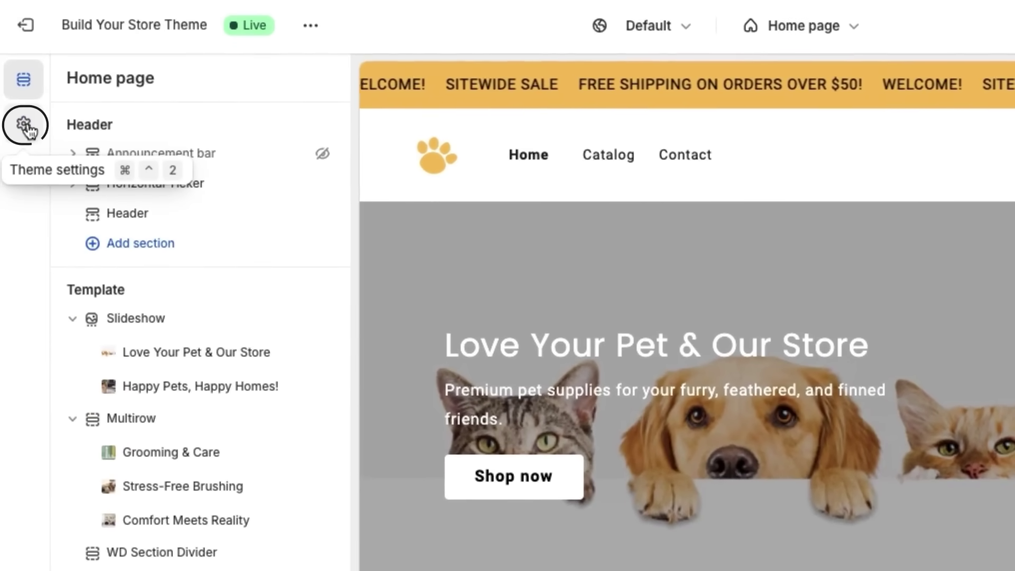
pyautogui.click(261, 136)
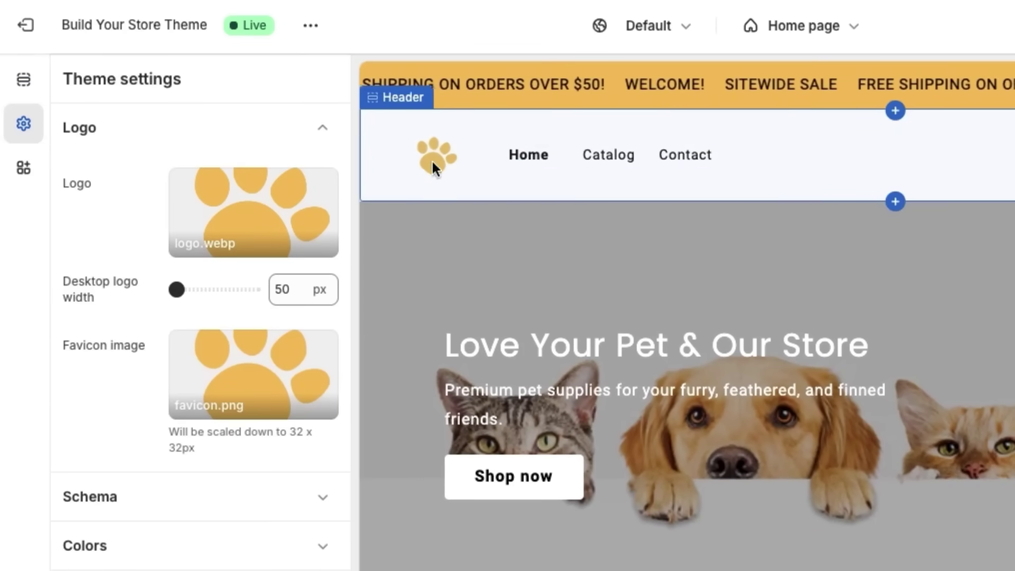
pyautogui.click(261, 221)
pyautogui.tripleClick(269, 293)
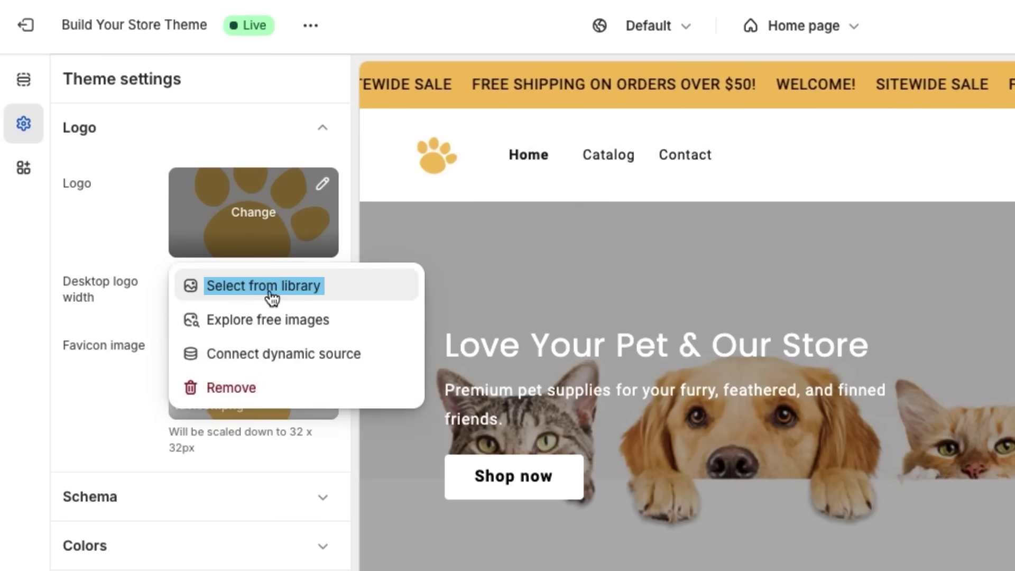
pyautogui.click(273, 297)
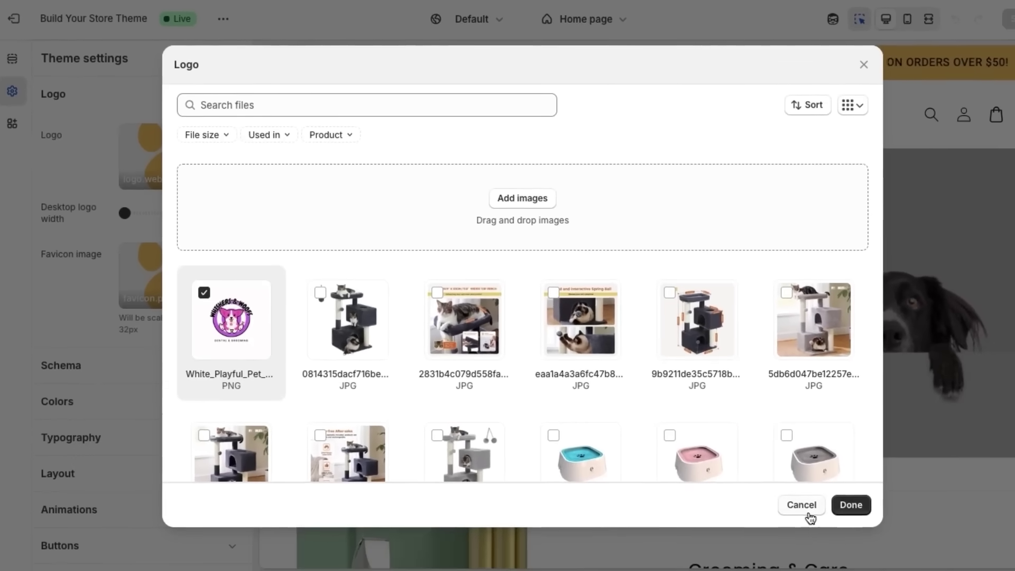
pyautogui.click(851, 505)
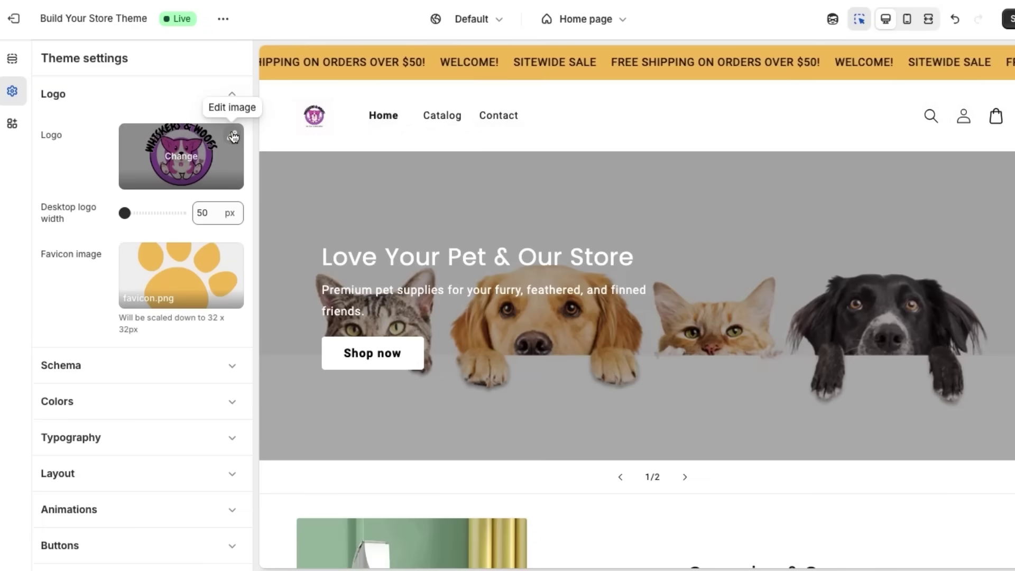
pyautogui.click(232, 139)
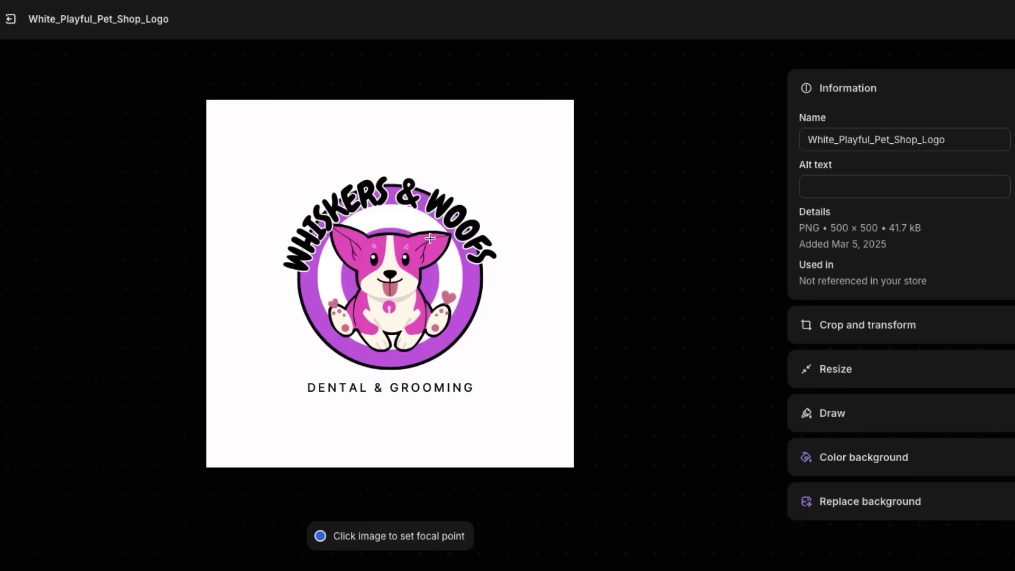
# Crop the logo to a 314×314 square centred on the emblem, apply it and save.
pyautogui.click(867, 341)
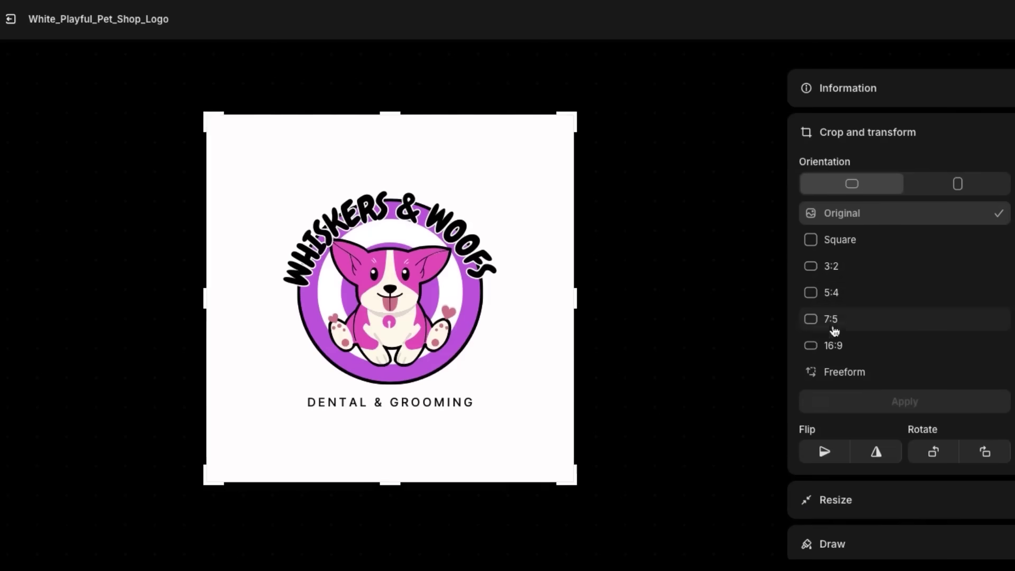
pyautogui.moveTo(578, 117); pyautogui.dragTo(511, 188)
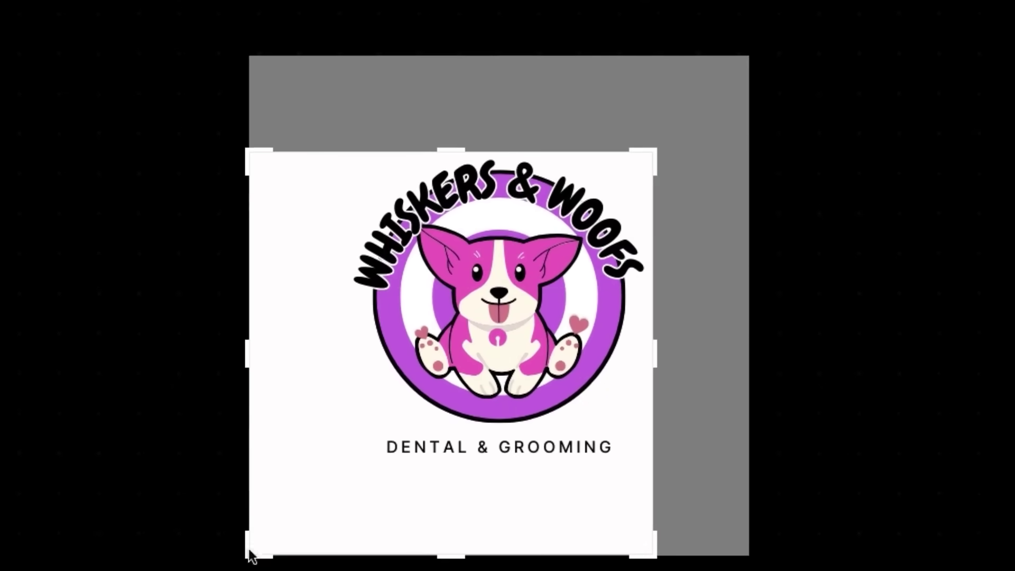
pyautogui.moveTo(251, 561); pyautogui.dragTo(337, 468)
pyautogui.moveTo(533, 389); pyautogui.dragTo(537, 389)
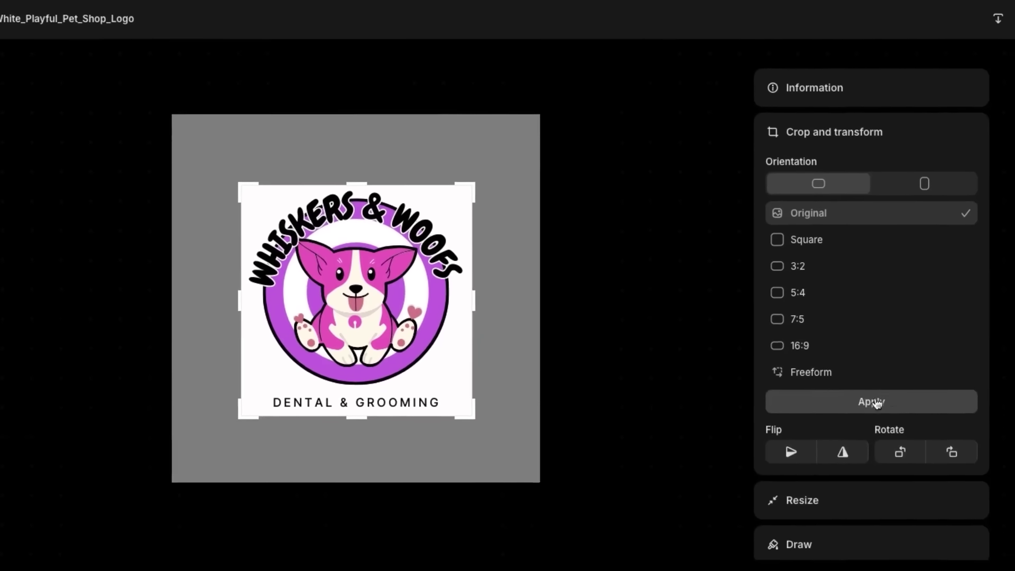
pyautogui.click(875, 402)
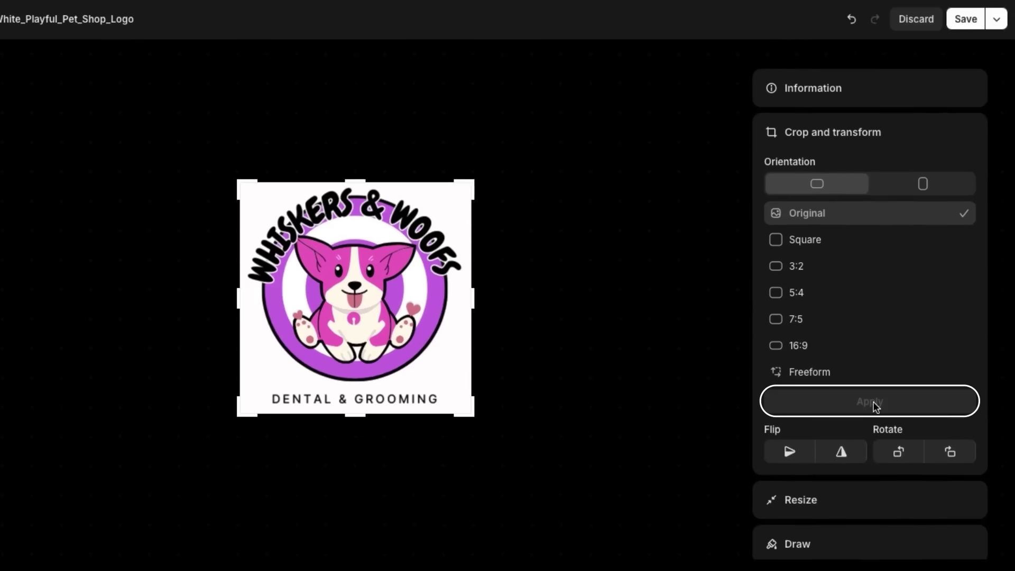
pyautogui.click(970, 20)
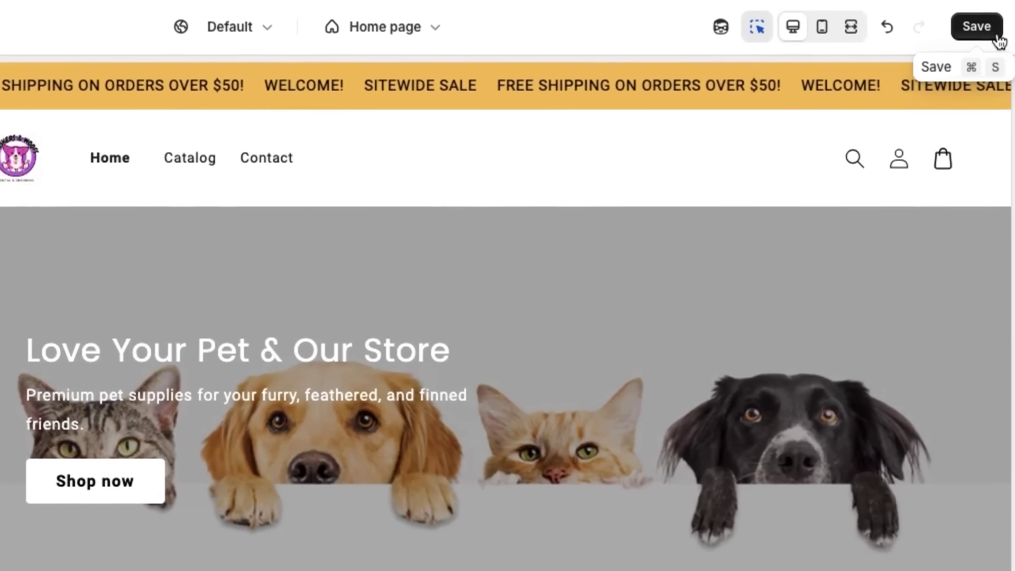
# Save the theme with the new logo and switch to the mobile preview.
pyautogui.click(996, 33)
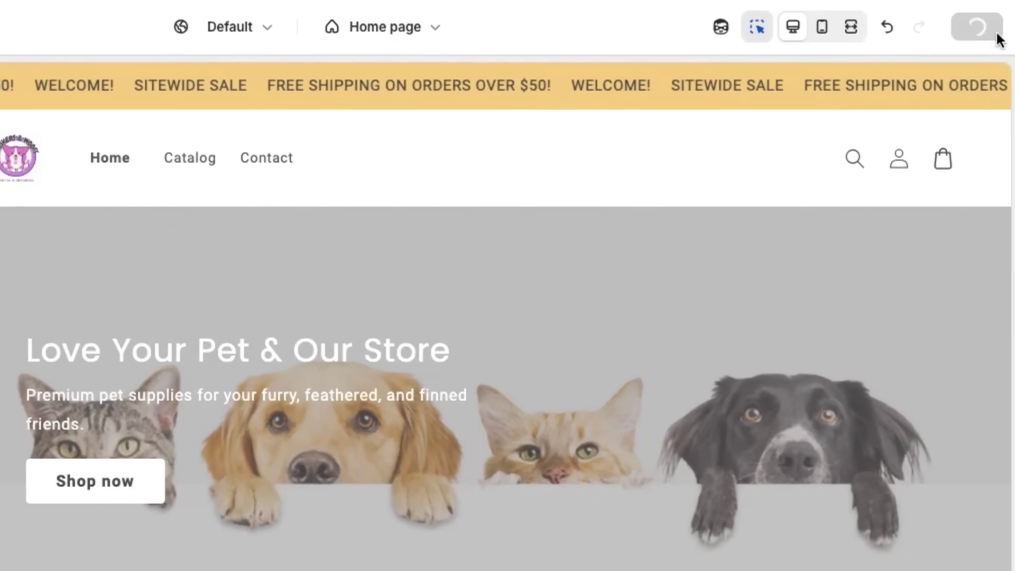
pyautogui.click(822, 26)
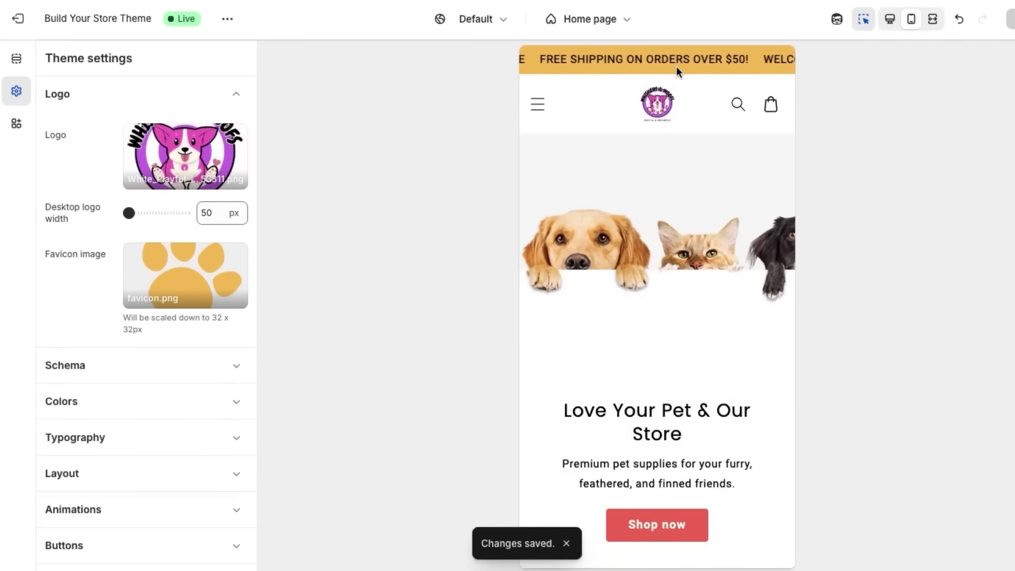
pyautogui.click(672, 53)
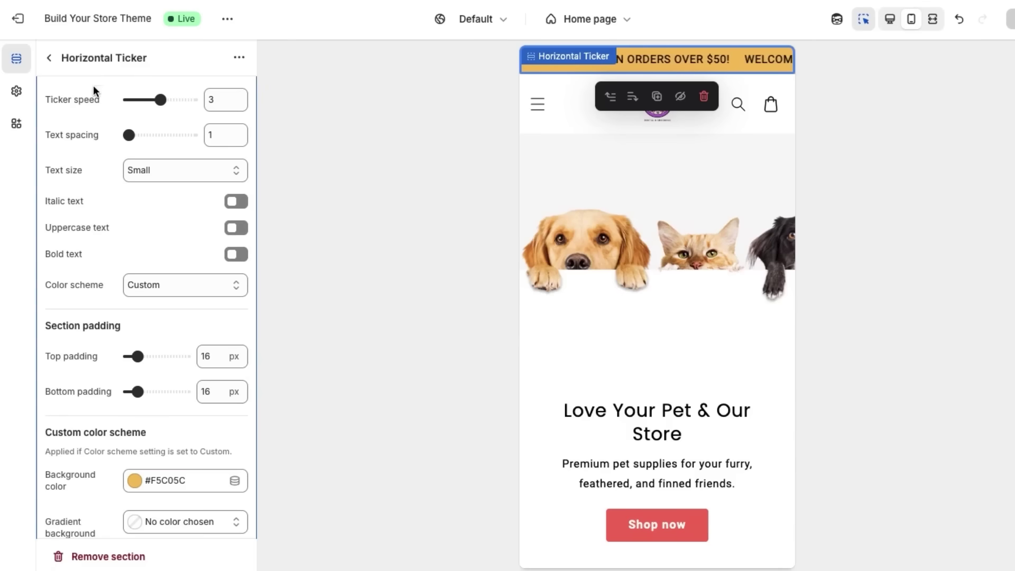
# Replace the hero slide heading with 'WEICOME TO OUR SHOP!' and save.
pyautogui.click(702, 375)
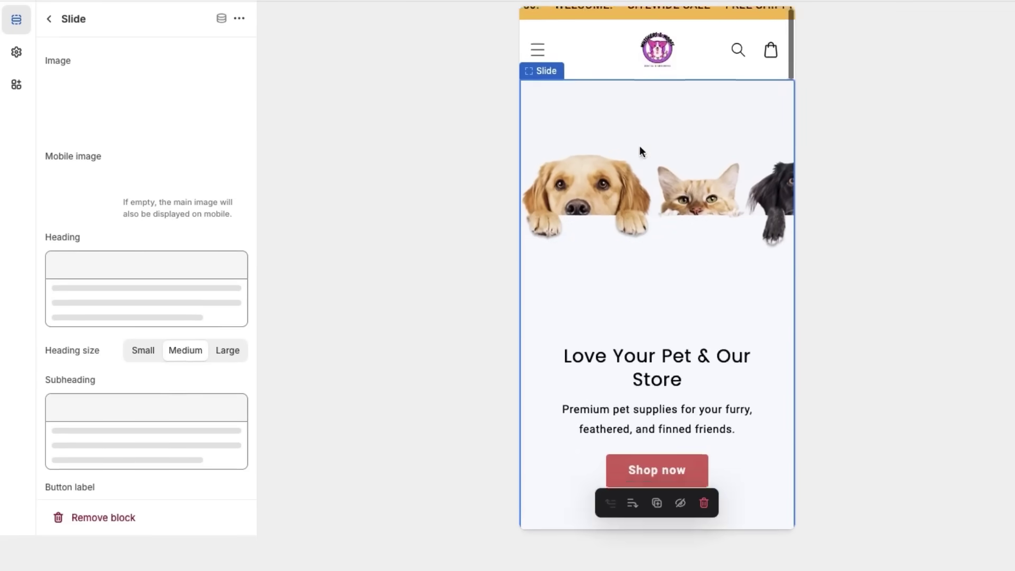
pyautogui.moveTo(791, 85)
pyautogui.mouseDown()
pyautogui.moveTo(791, 104)
pyautogui.moveTo(795, 77)
pyautogui.mouseUp()
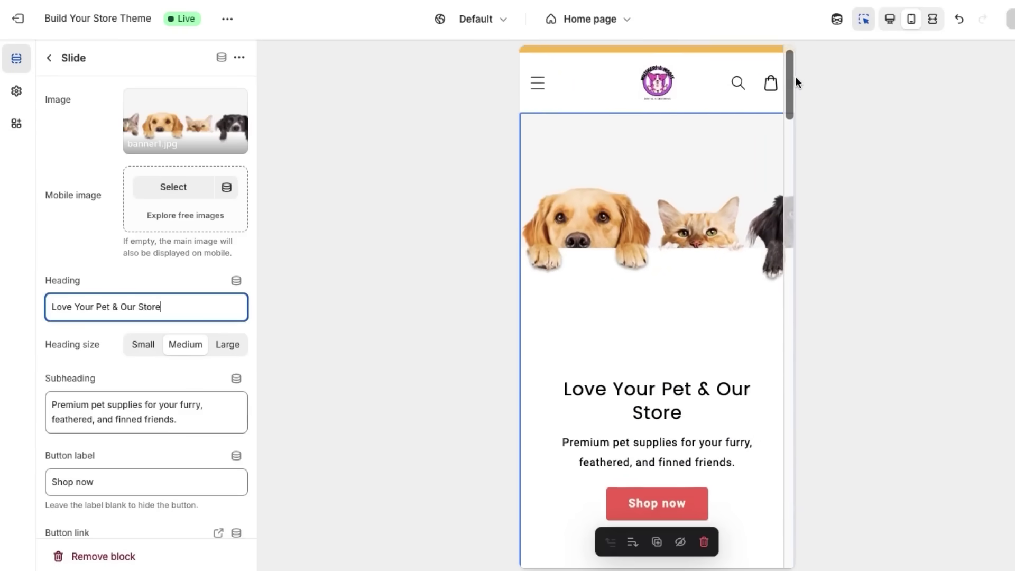
pyautogui.hotkey('ctrl', 'a')
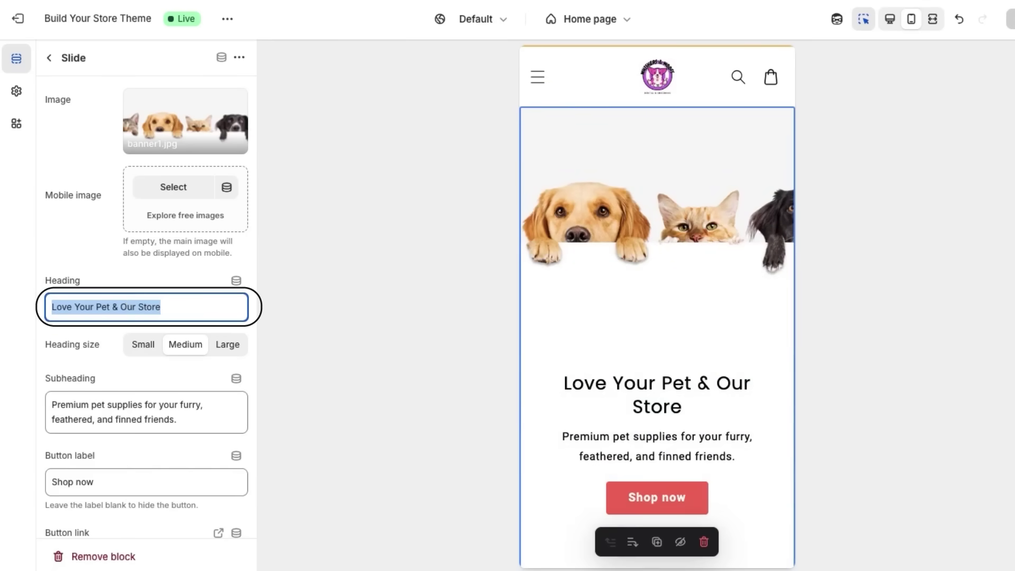
pyautogui.write('WEI')
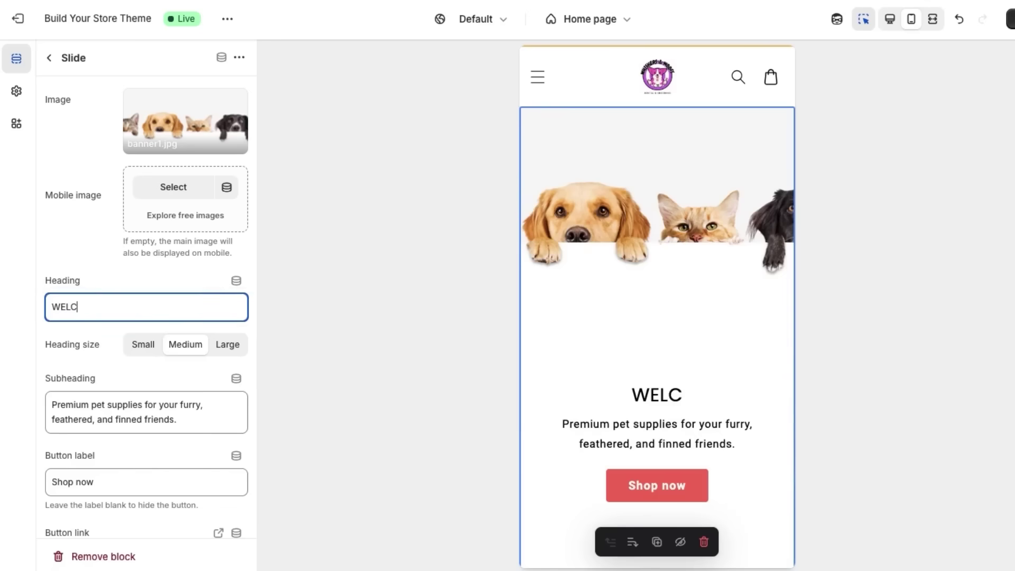
pyautogui.write('COME TO OUR SHOP!')
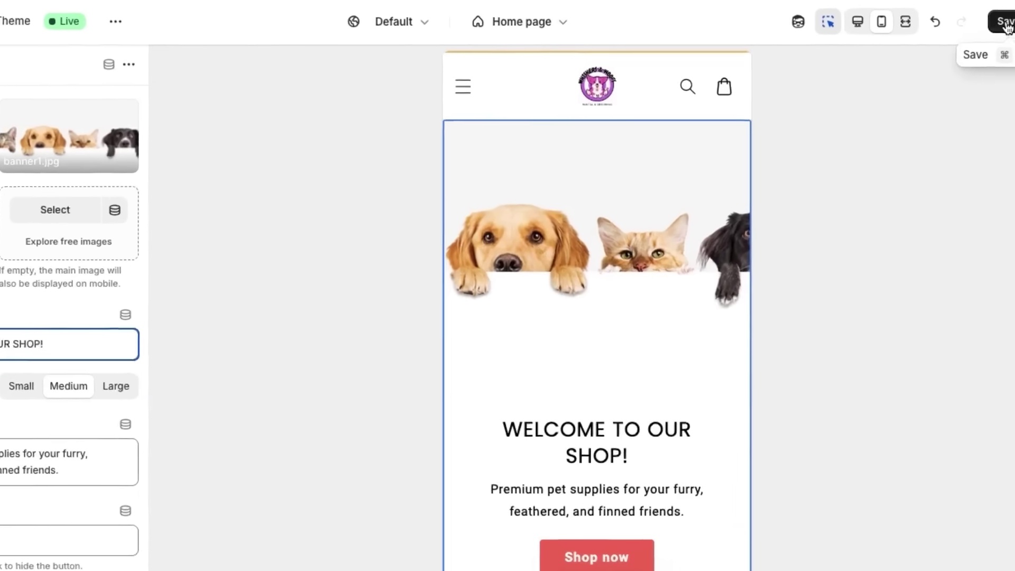
pyautogui.click(1010, 19)
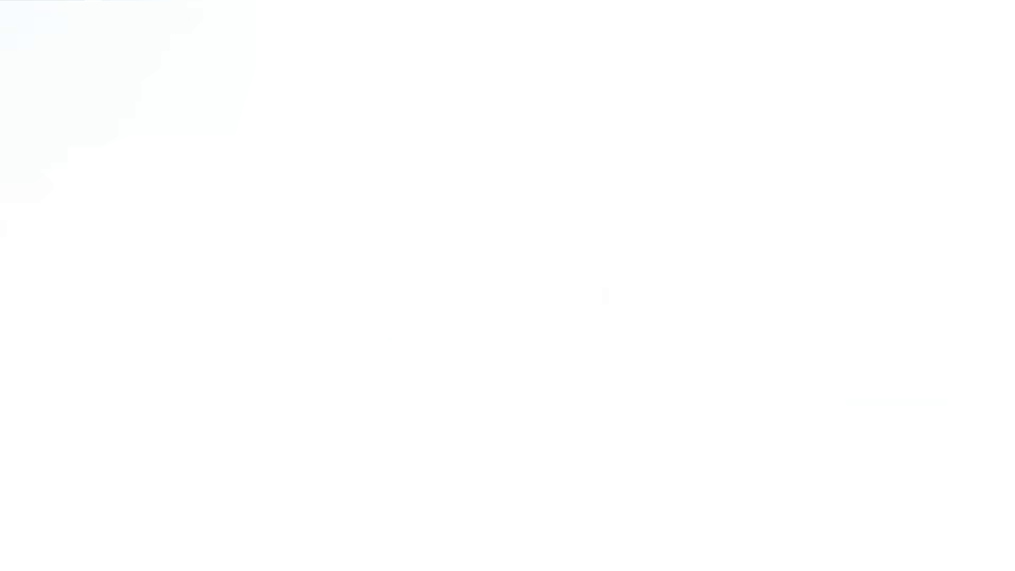
# Scroll through the guide's AutoDS registration steps.
pyautogui.scroll(-10, 728, 142)
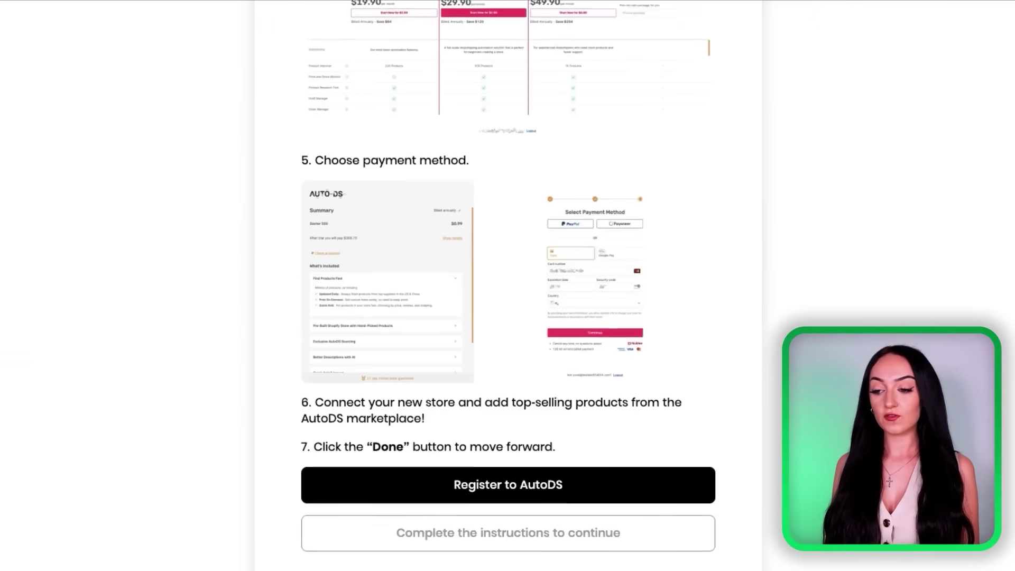
pyautogui.scroll(1, 508, 249)
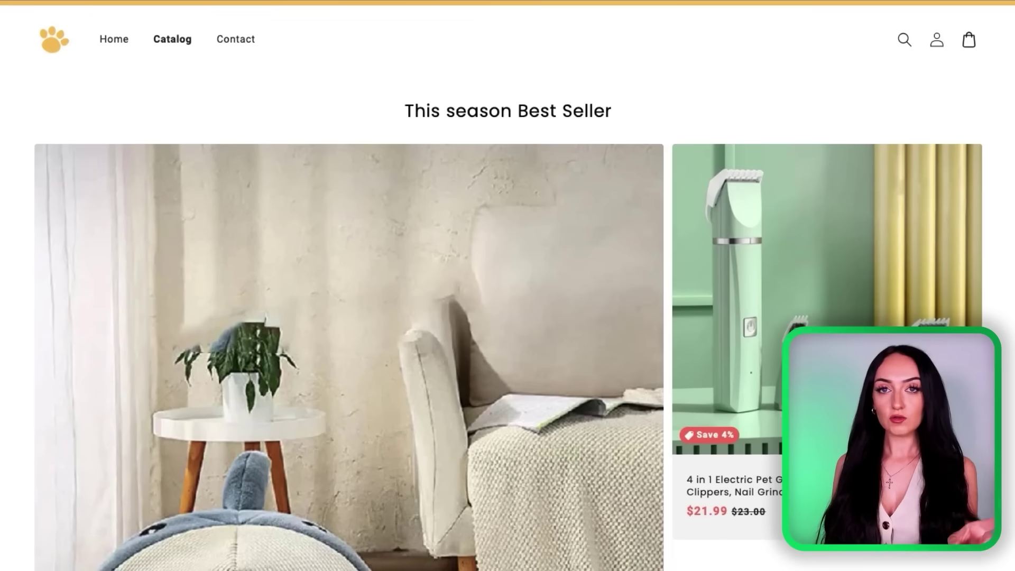
pyautogui.scroll(-4, 507, 285)
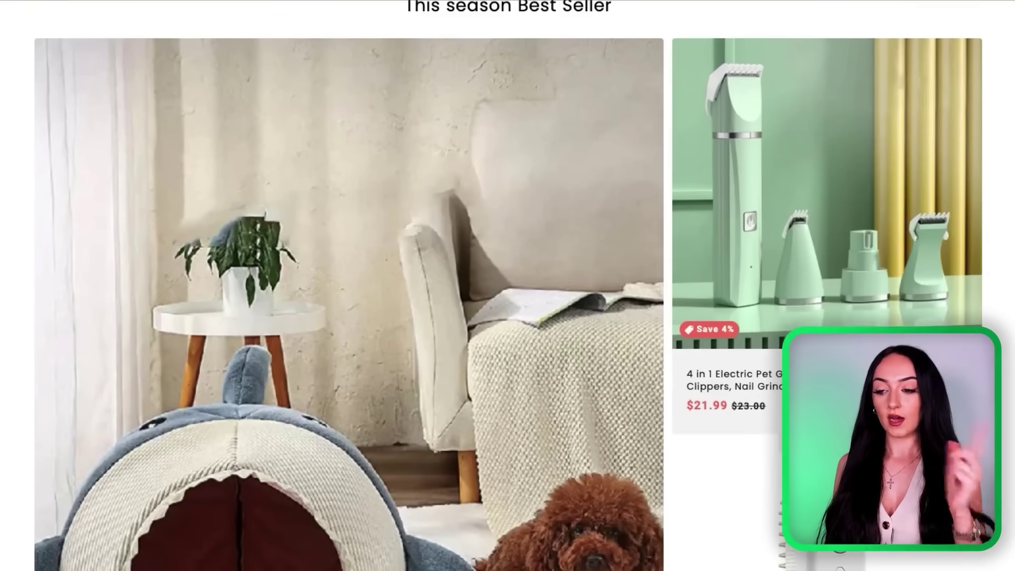
pyautogui.scroll(-12, 507, 285)
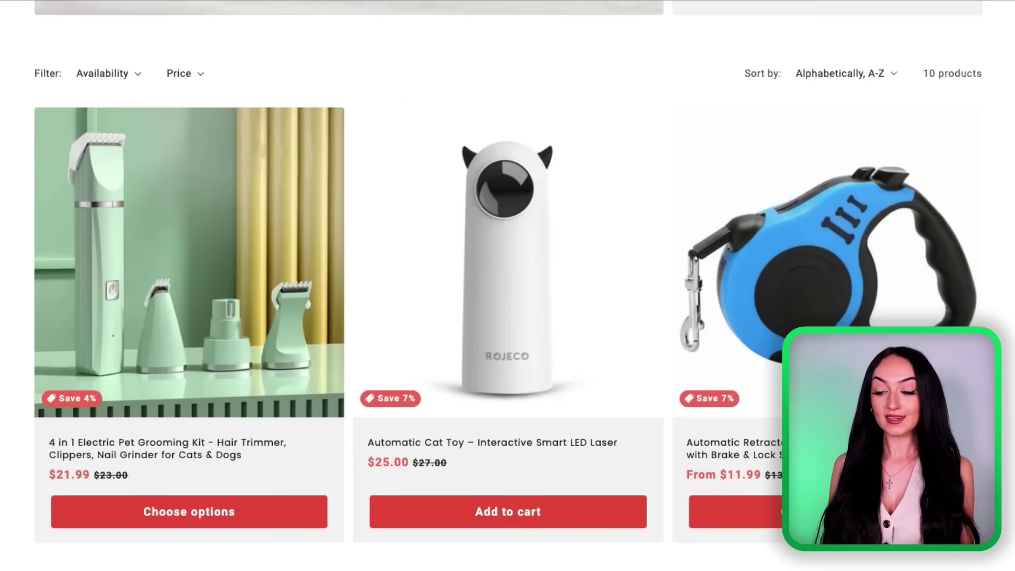
pyautogui.scroll(-10, 507, 285)
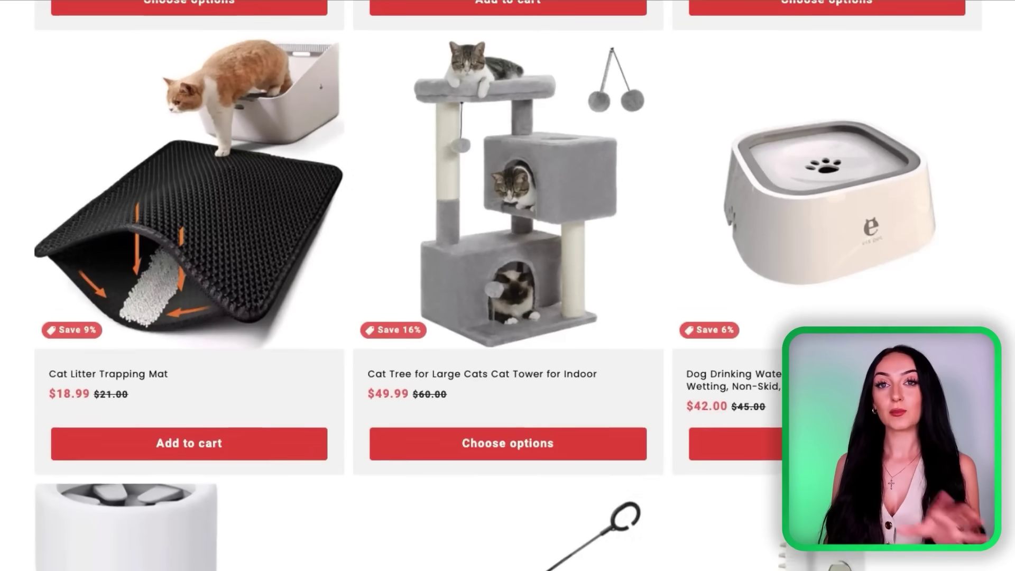
pyautogui.scroll(-10, 1003, 437)
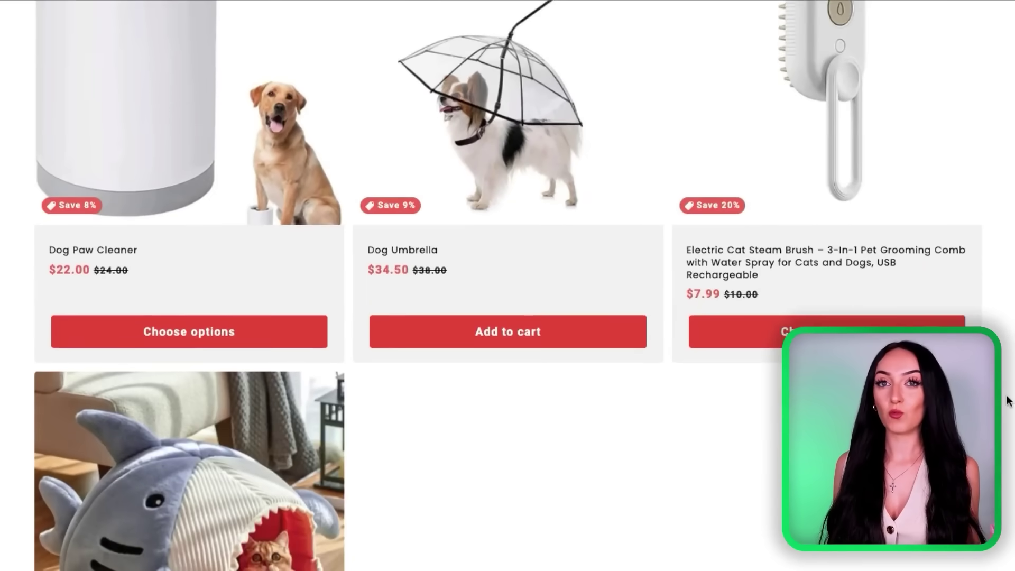
pyautogui.scroll(-1, 1003, 436)
pyautogui.scroll(8, 1007, 407)
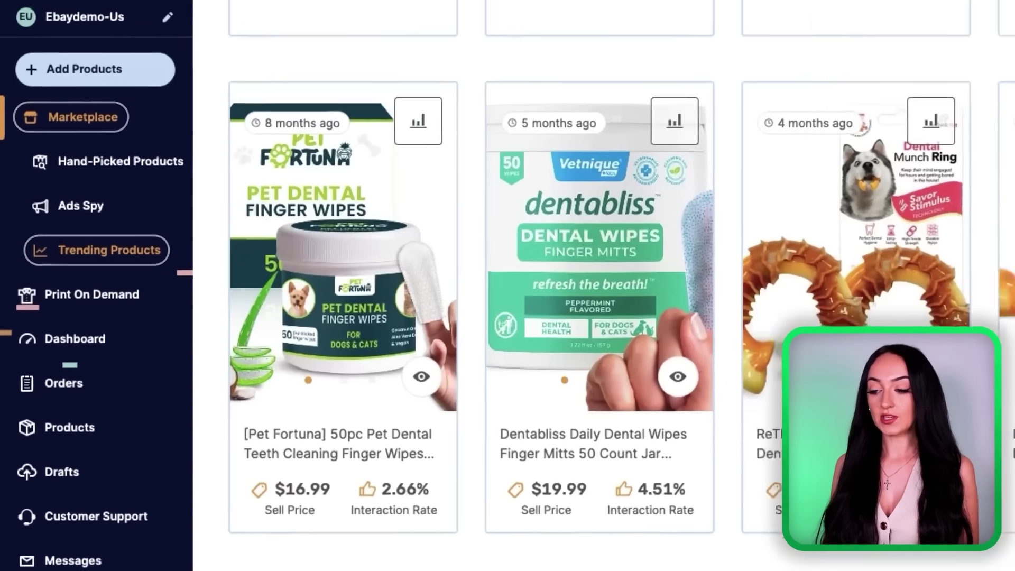
# Filter AutoDS trending products to the Pets category and clear the search term.
pyautogui.scroll(15, 581, 317)
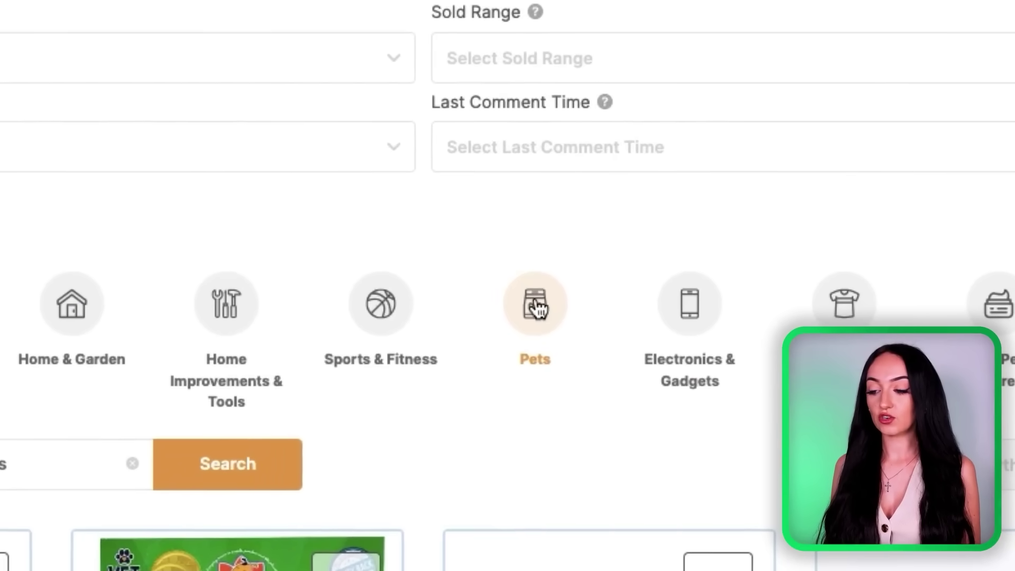
pyautogui.click(535, 306)
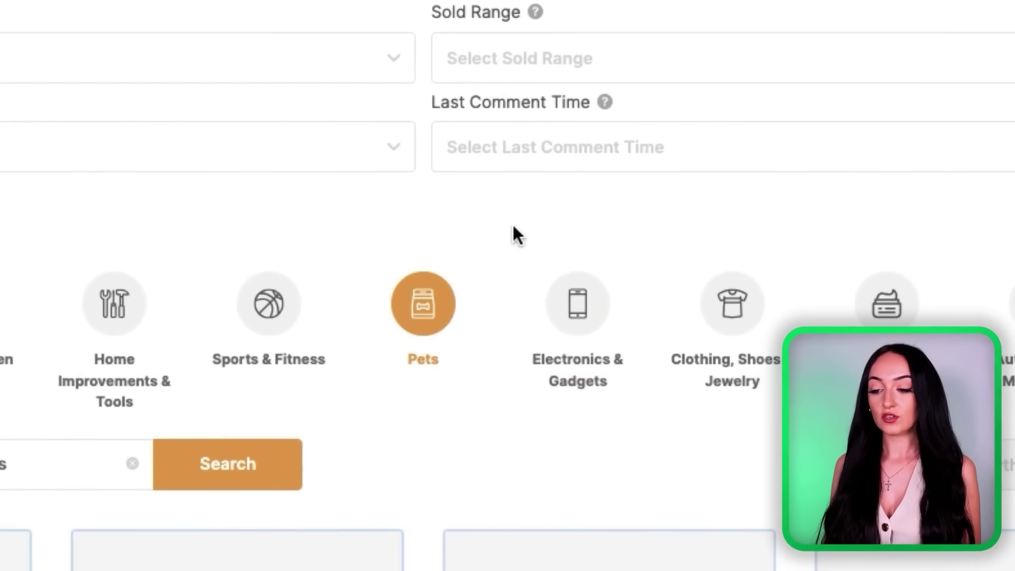
pyautogui.click(132, 464)
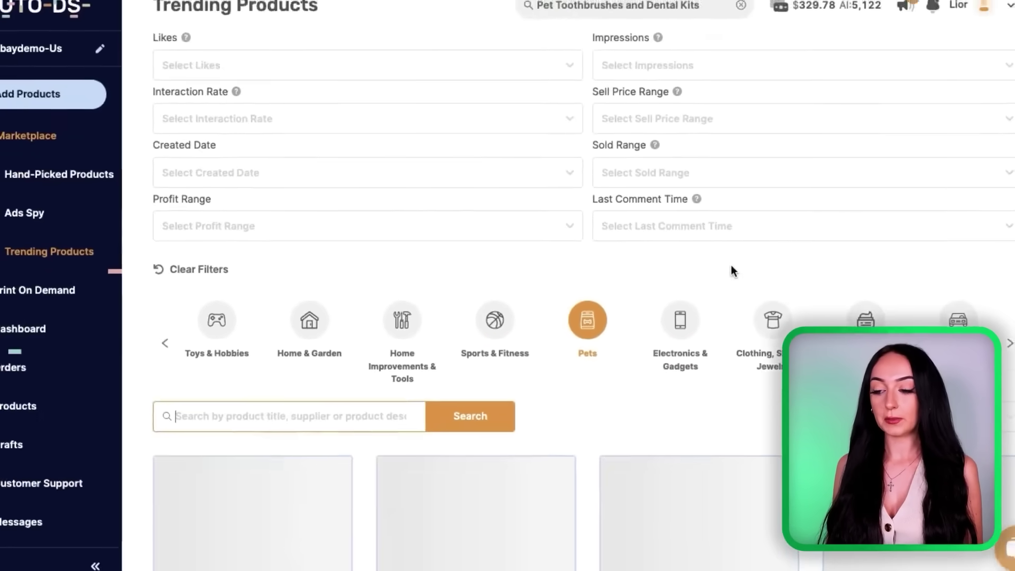
# Import the Retractable Cat Toy Fishing Pole as a draft and follow its progress link.
pyautogui.scroll(-10, 732, 271)
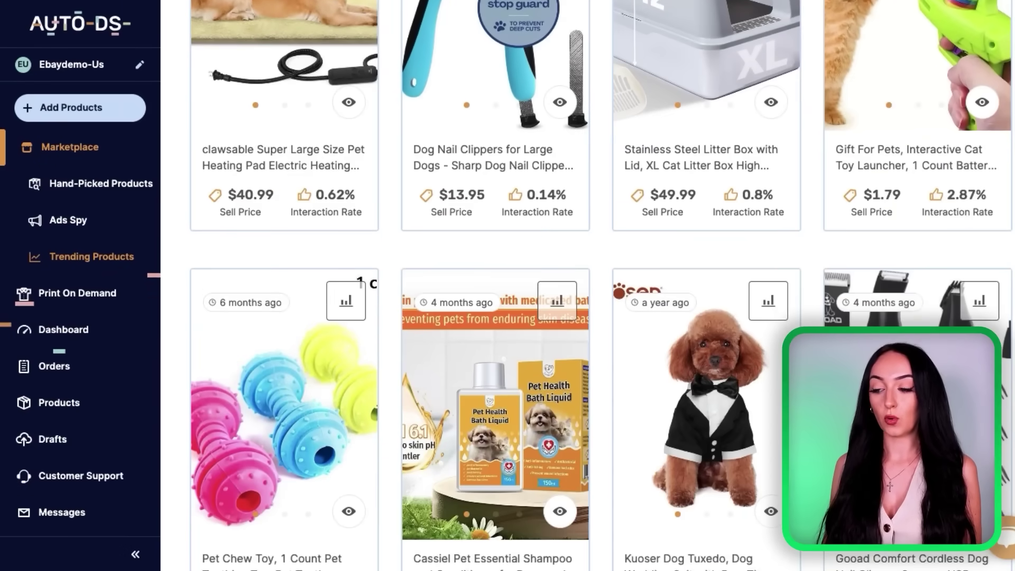
pyautogui.scroll(-14, 601, 285)
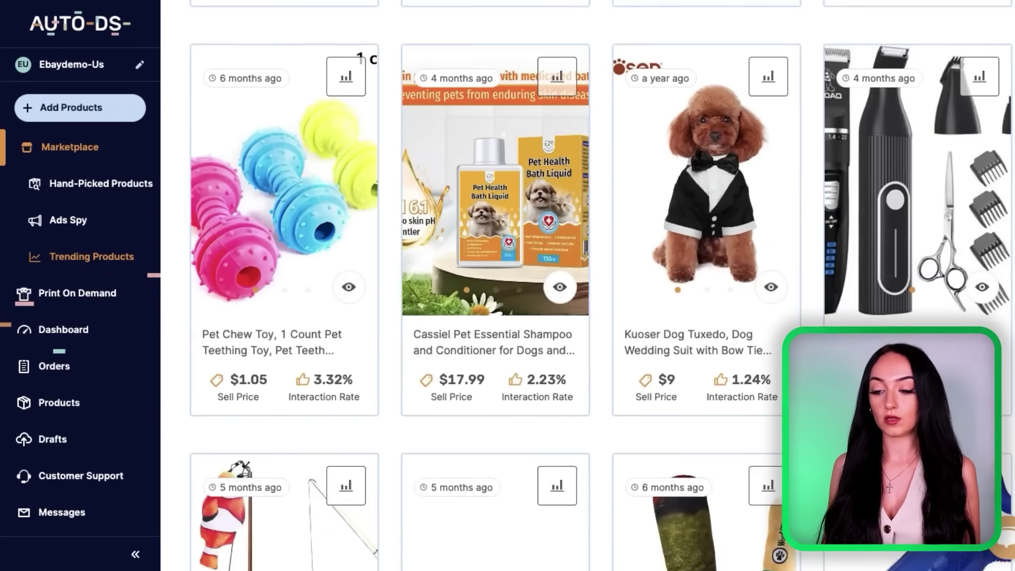
pyautogui.scroll(4, 380, 250)
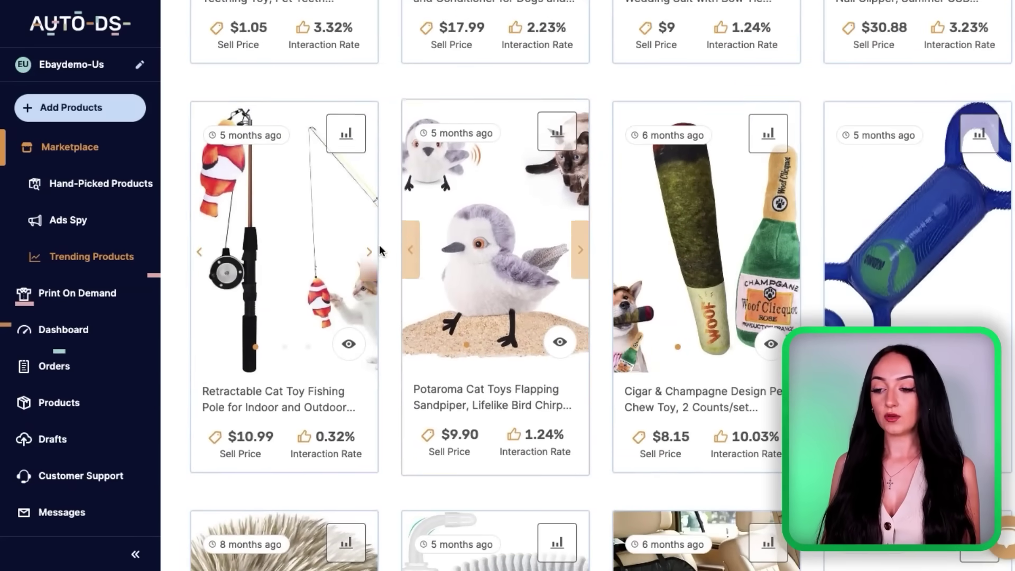
pyautogui.click(370, 248)
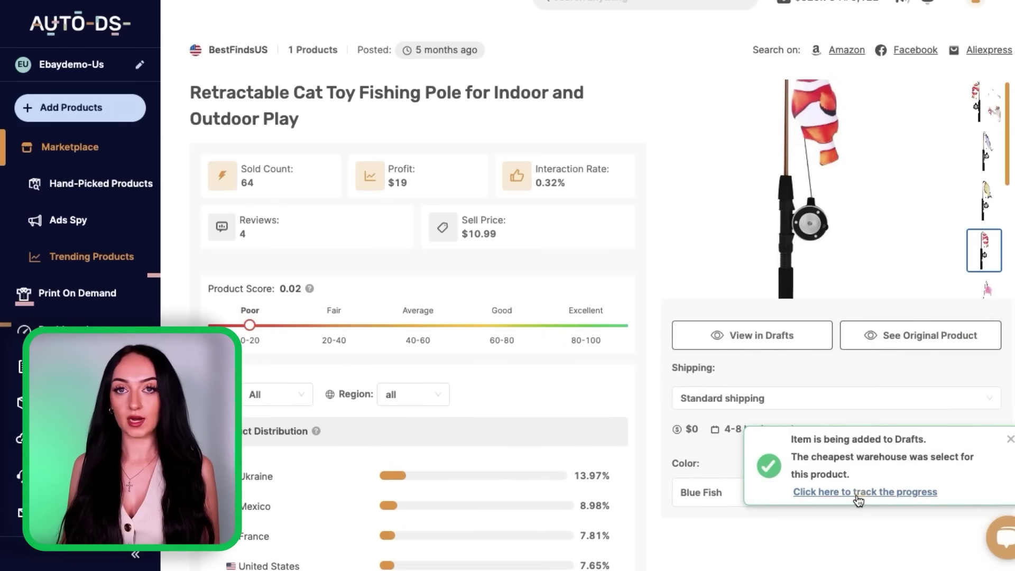
pyautogui.click(860, 494)
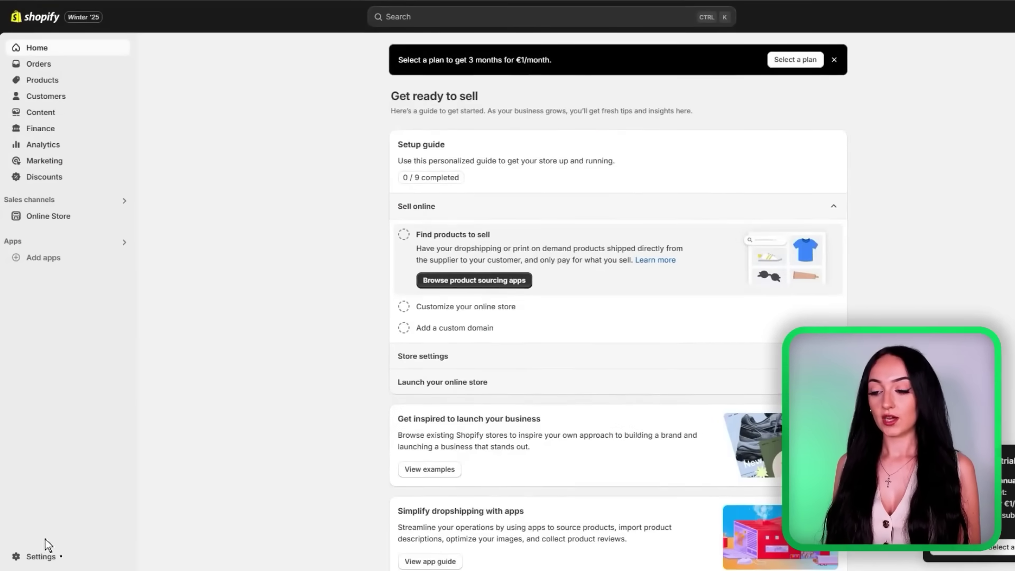
# Go to Settings > Domains in the Shopify admin.
pyautogui.click(41, 557)
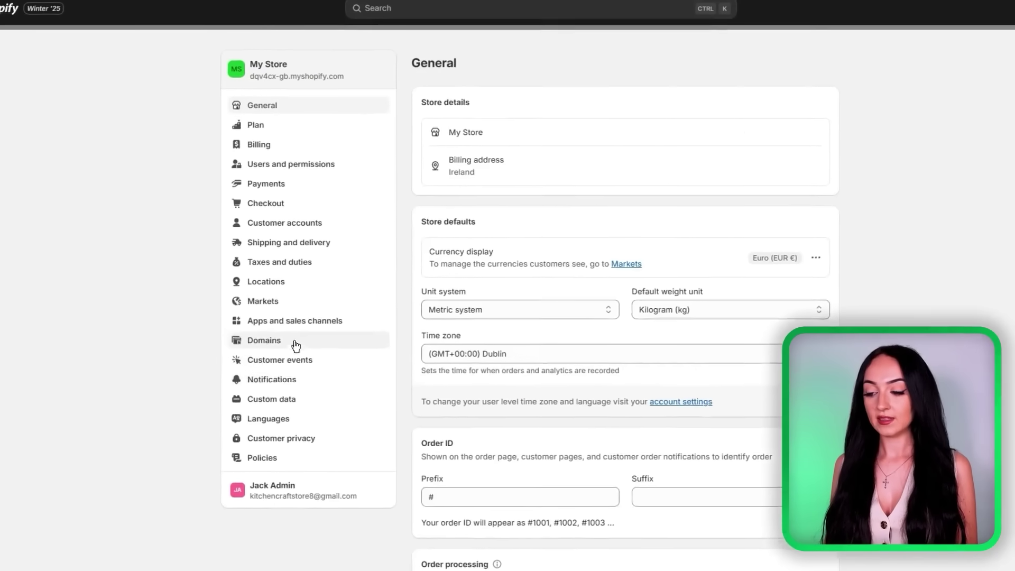
pyautogui.click(271, 352)
pyautogui.click(94, 414)
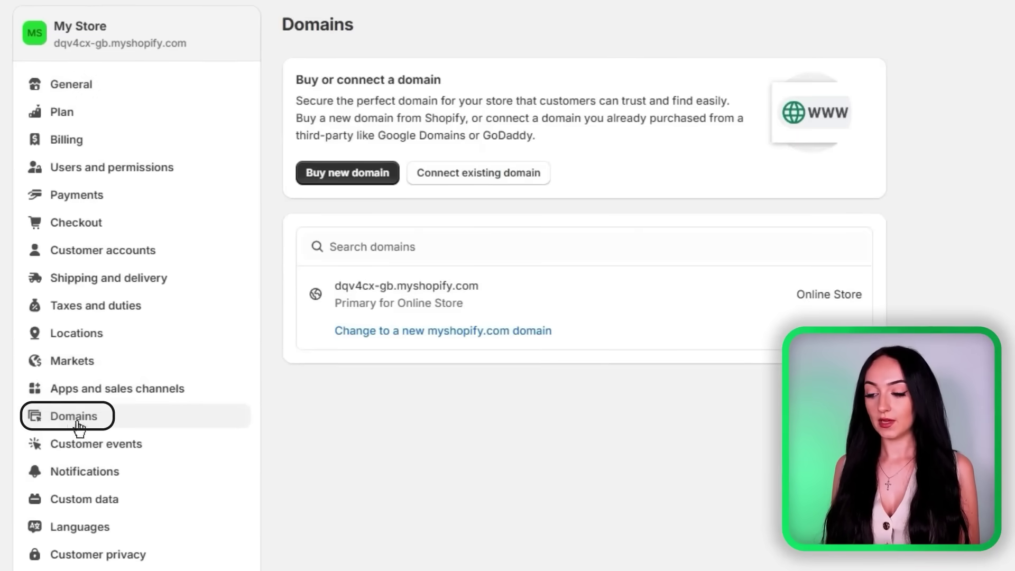